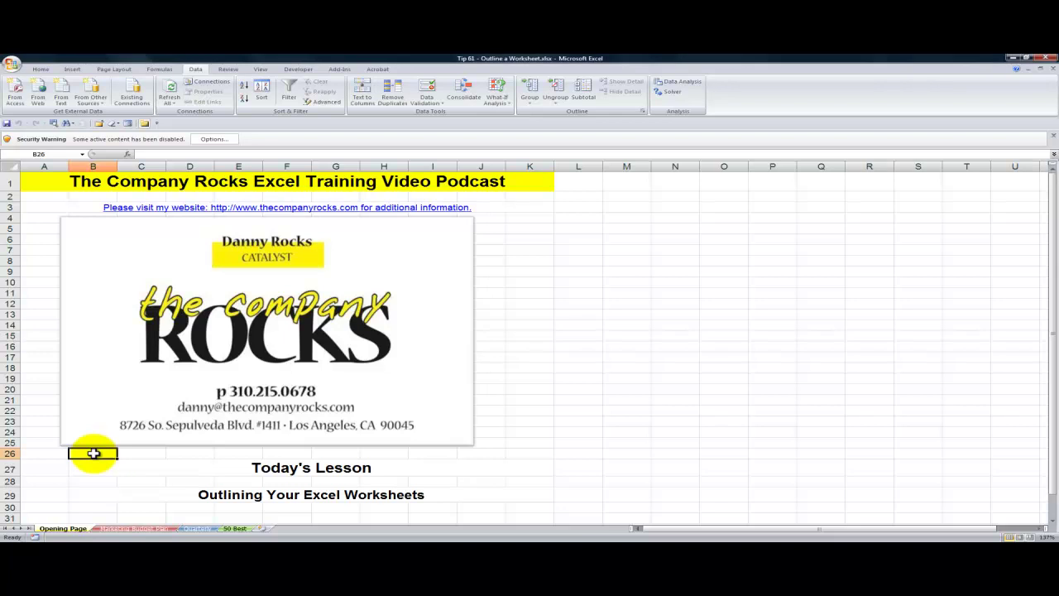
- Switch to the Marketing Budget Plan worksheet
click(104, 494)
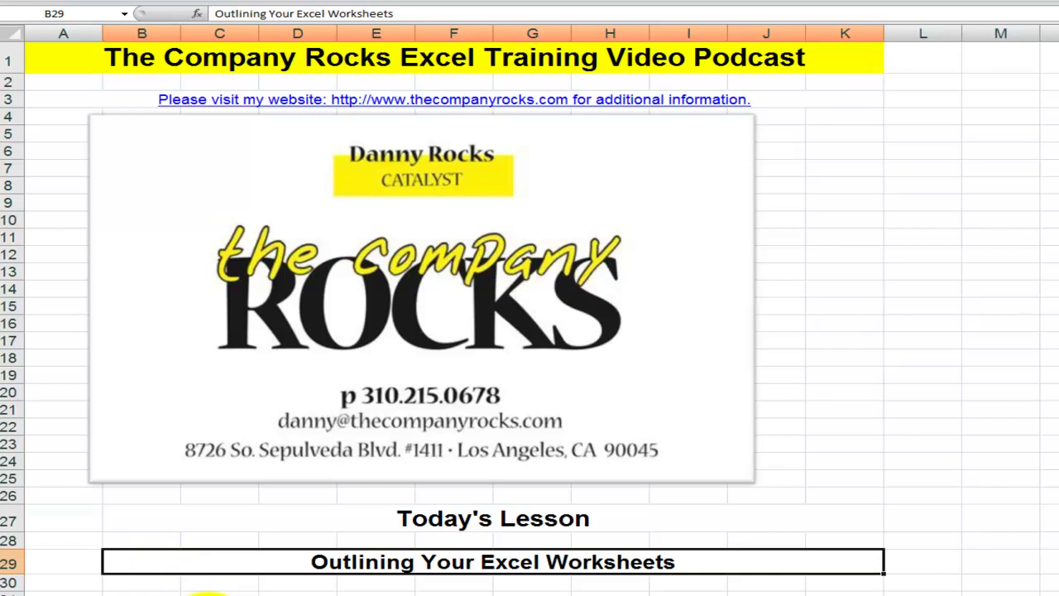
click(207, 593)
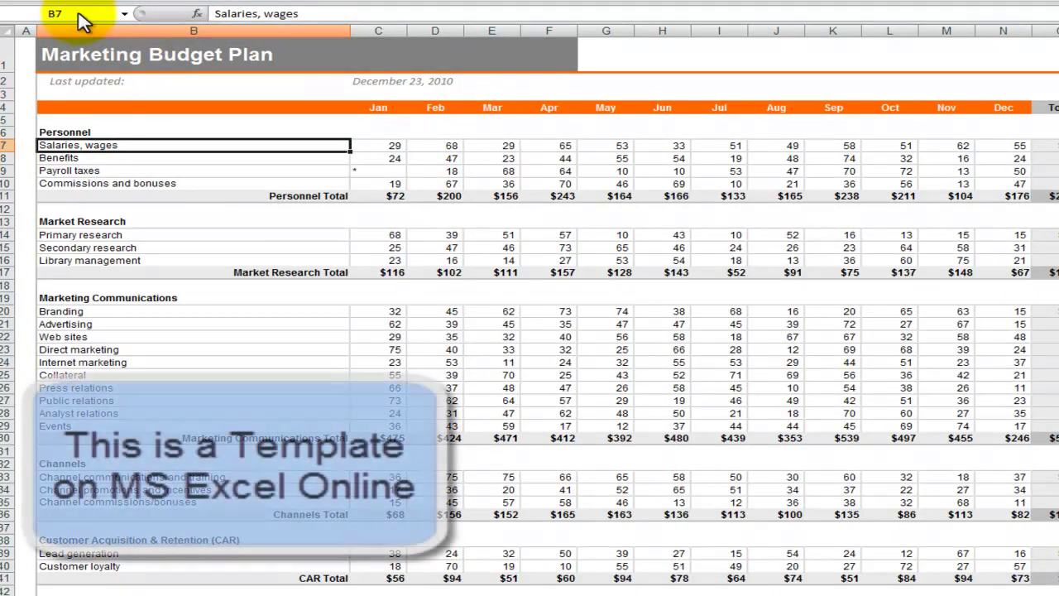
- Browse the online Business budgets templates for a new workbook, and leave without downloading one
click(5, 0)
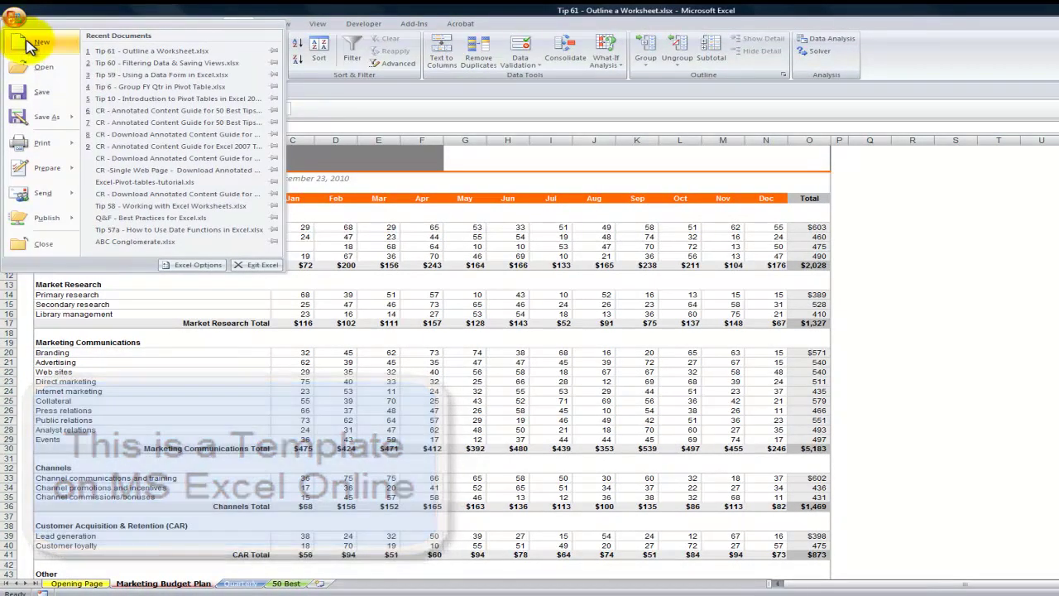
click(28, 46)
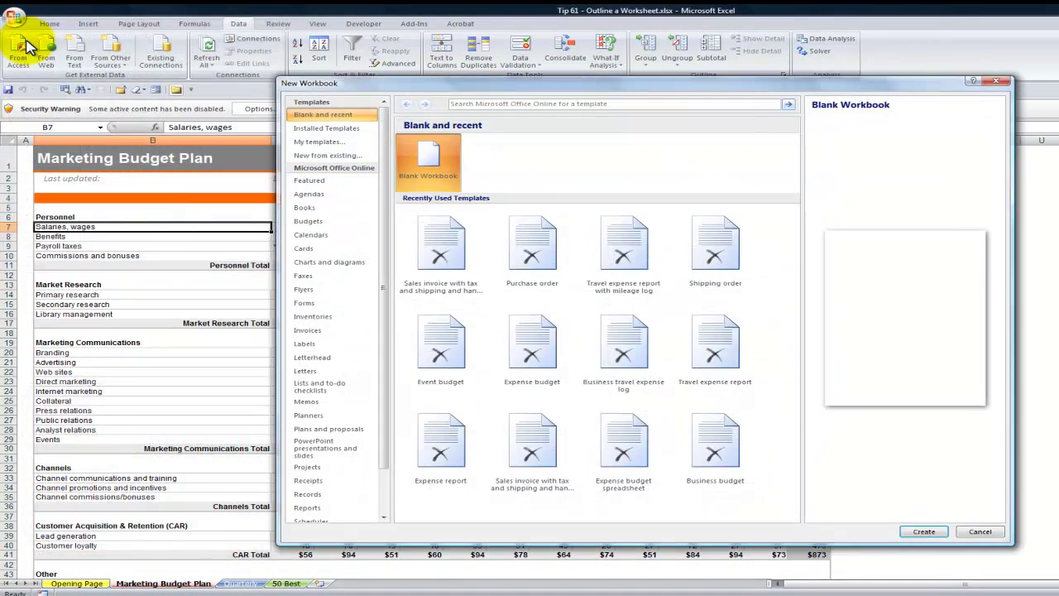
click(346, 227)
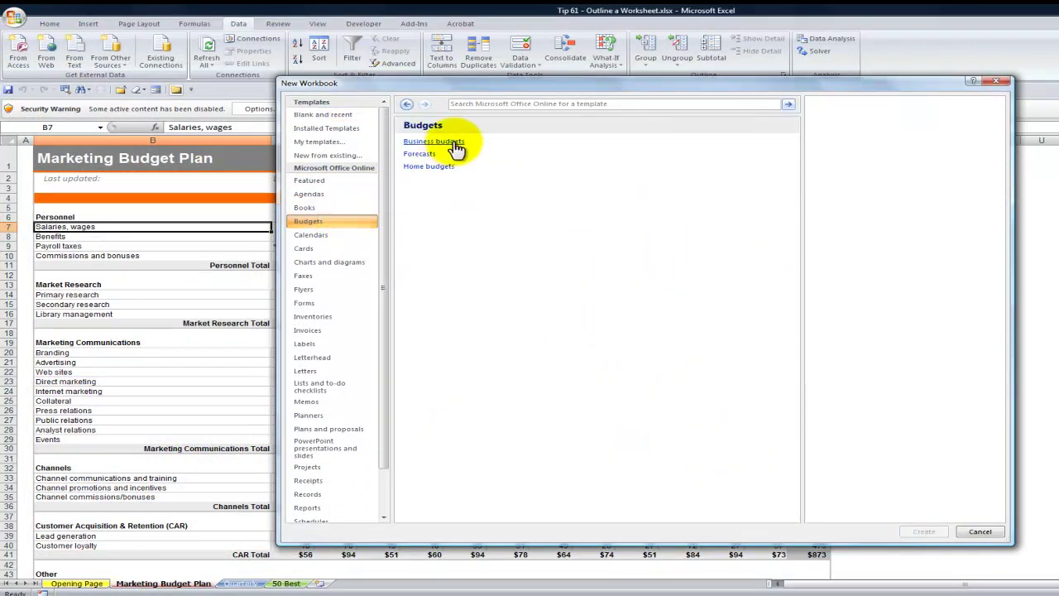
click(455, 143)
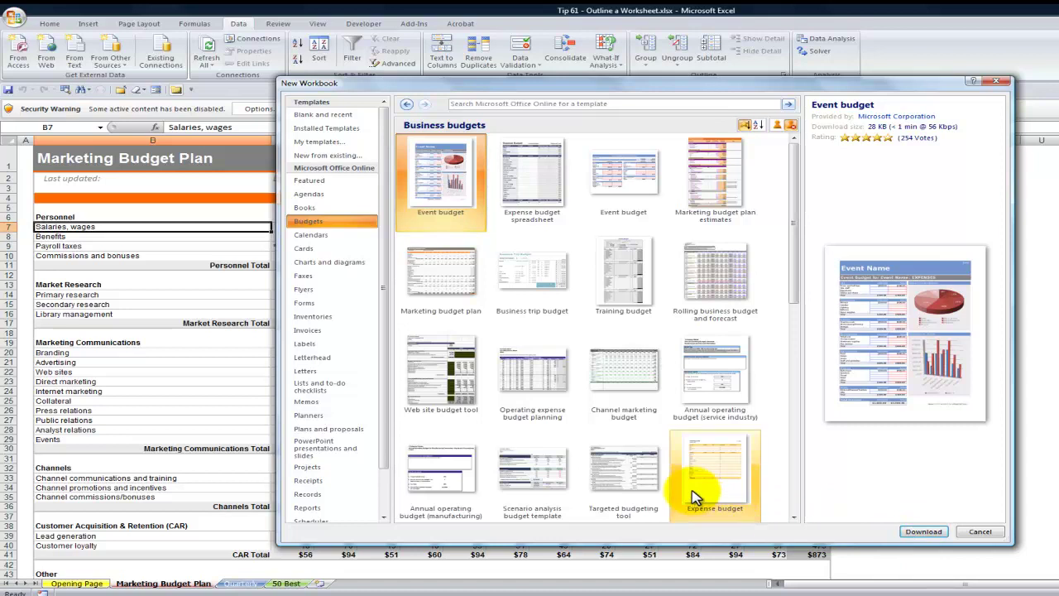
click(980, 531)
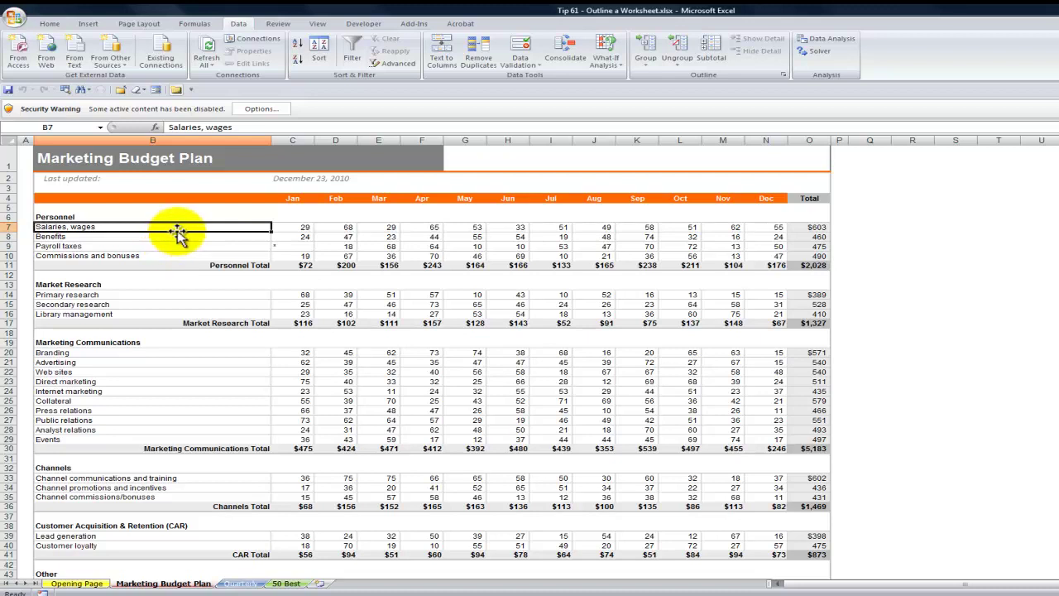
- Apply Auto Outline to the Marketing Budget Plan with cell C7 inside the data selected
click(298, 225)
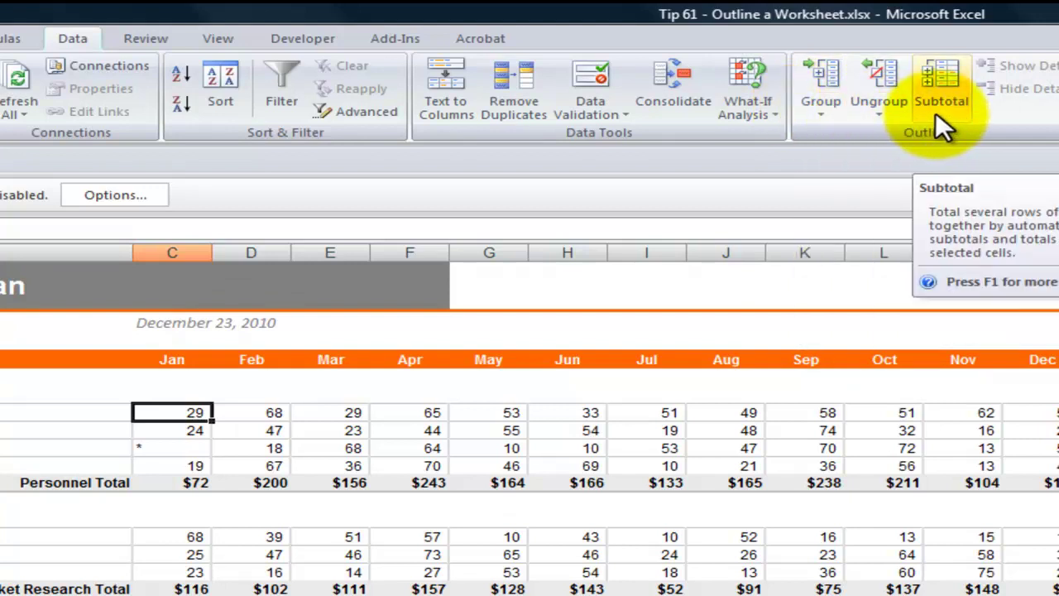
click(819, 111)
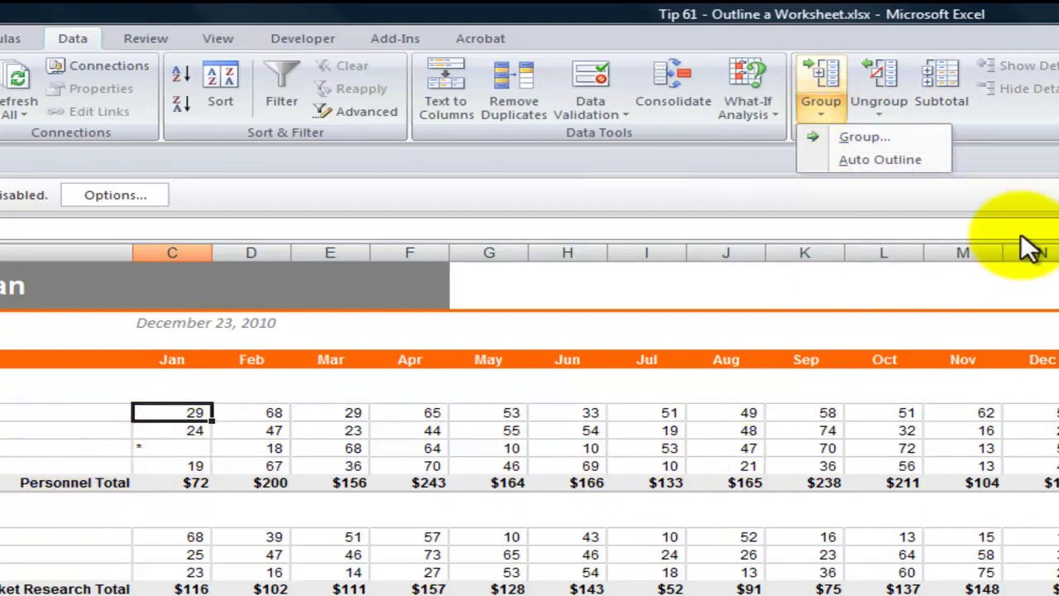
click(907, 159)
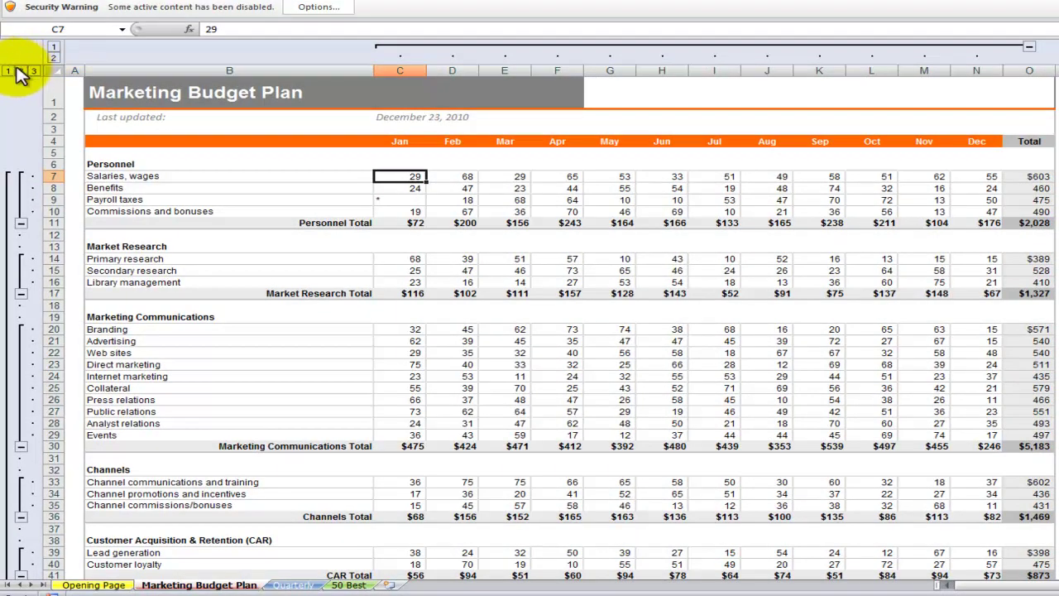
- Switch the column outline between levels 1 and 2, leaving the monthly columns collapsed to the Total column
click(53, 48)
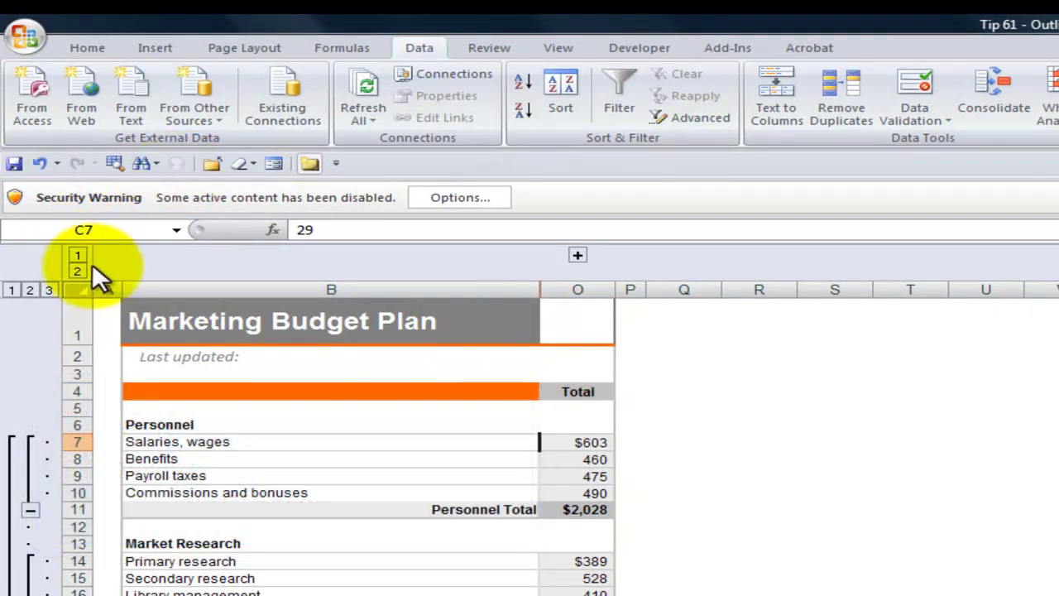
click(76, 271)
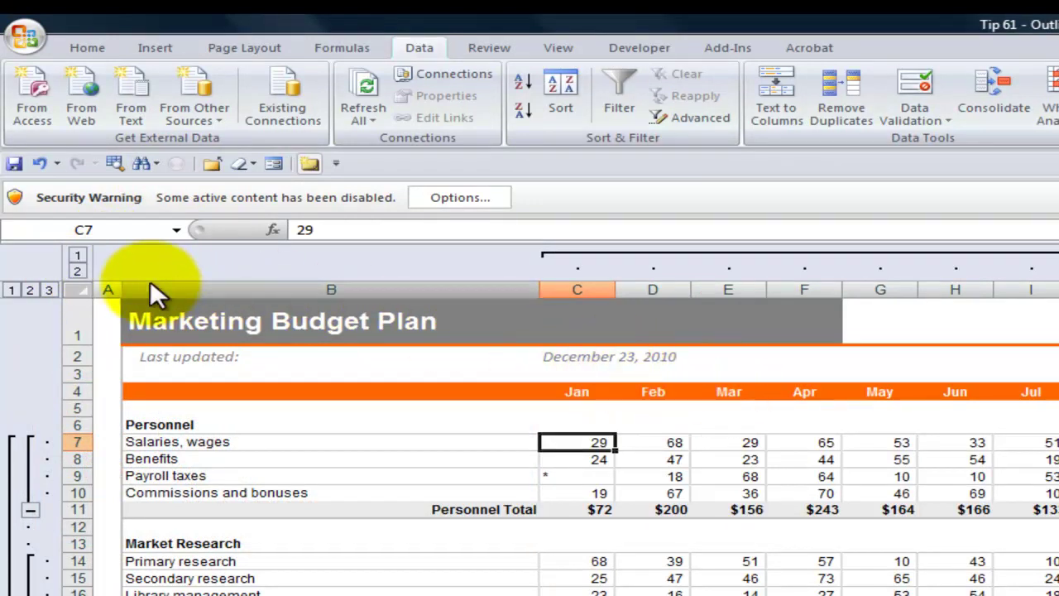
click(78, 255)
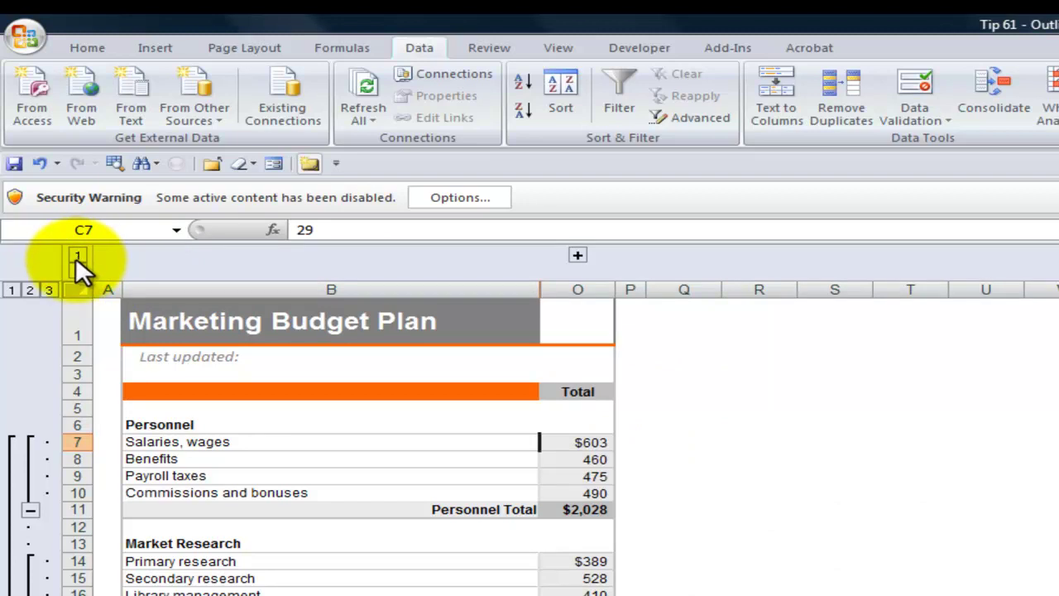
- Collapse the rows to outline level 1, expand them to level 2, and go through the Personnel, Market Research and Marketing Communications sections
click(18, 289)
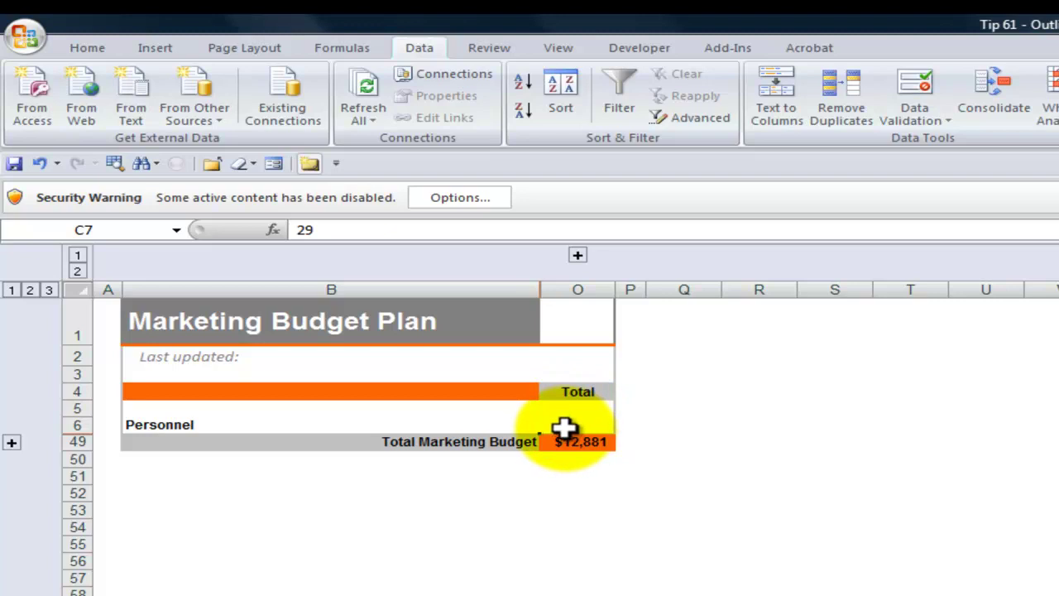
click(31, 286)
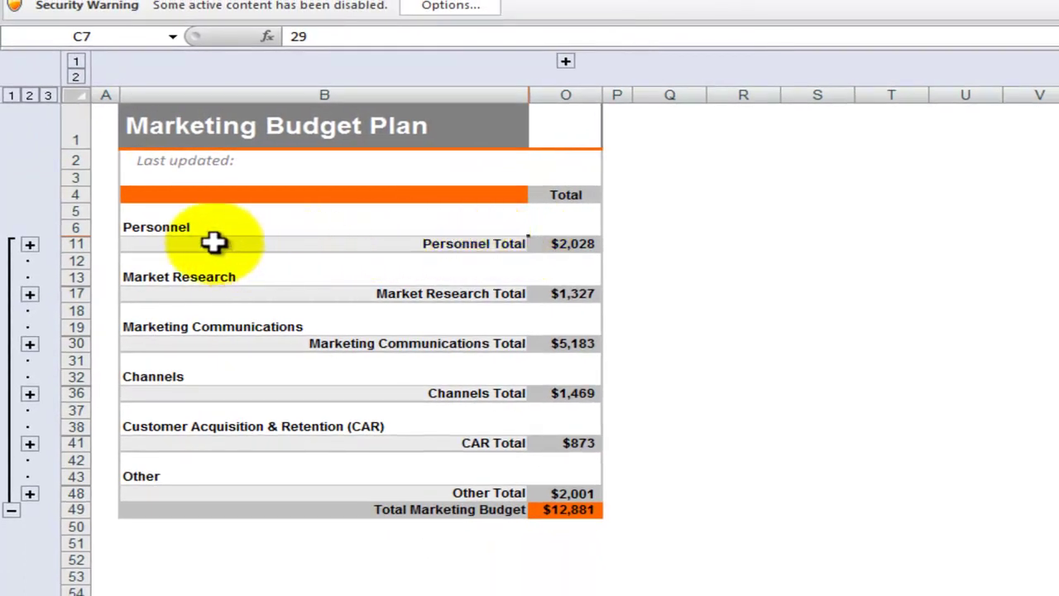
click(156, 225)
click(173, 275)
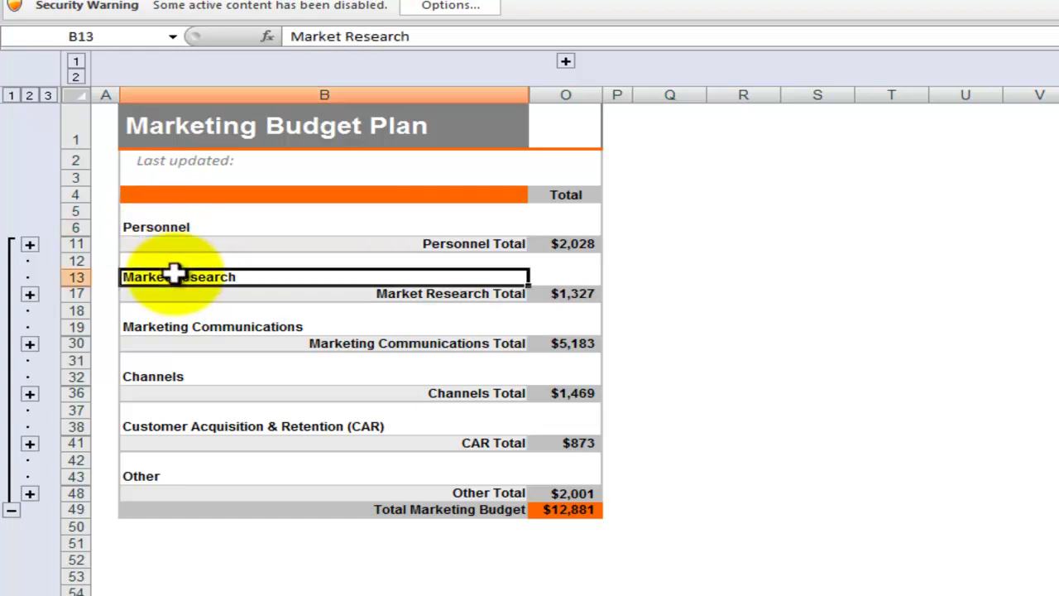
click(146, 341)
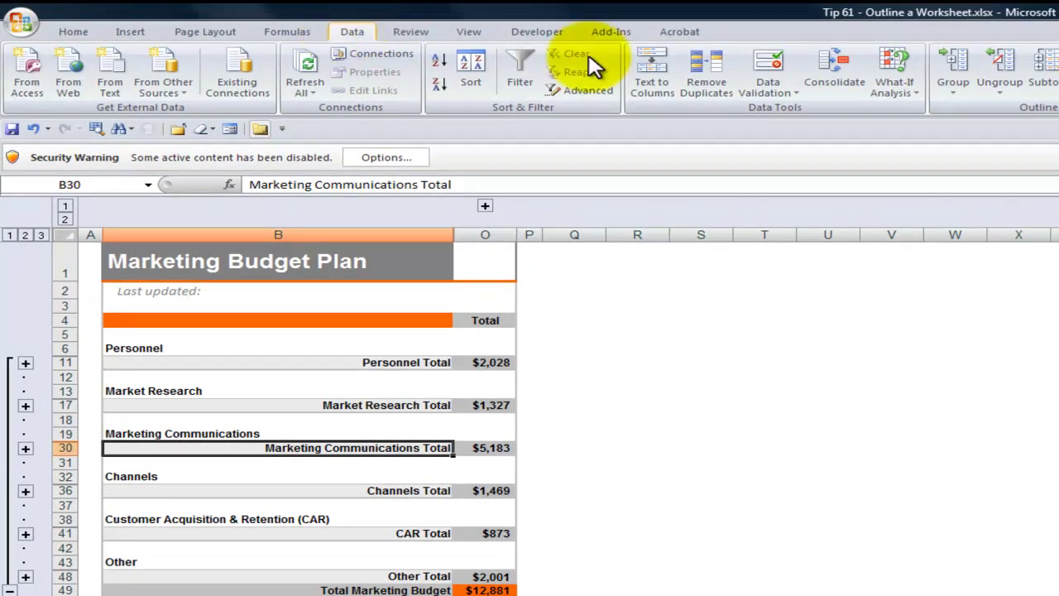
- Clear the outline from the Marketing Budget Plan
click(1015, 95)
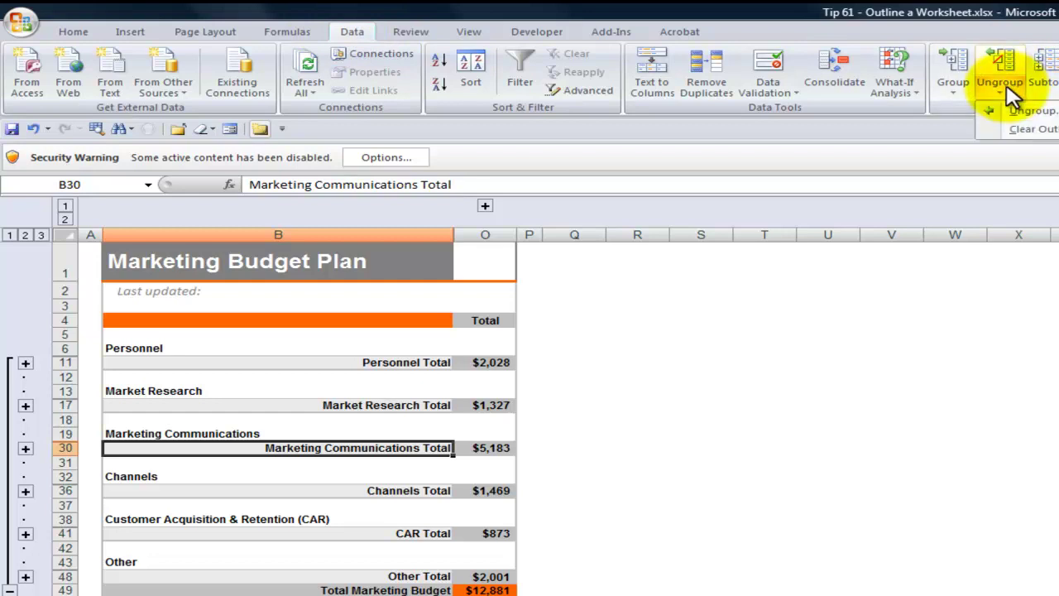
click(1041, 130)
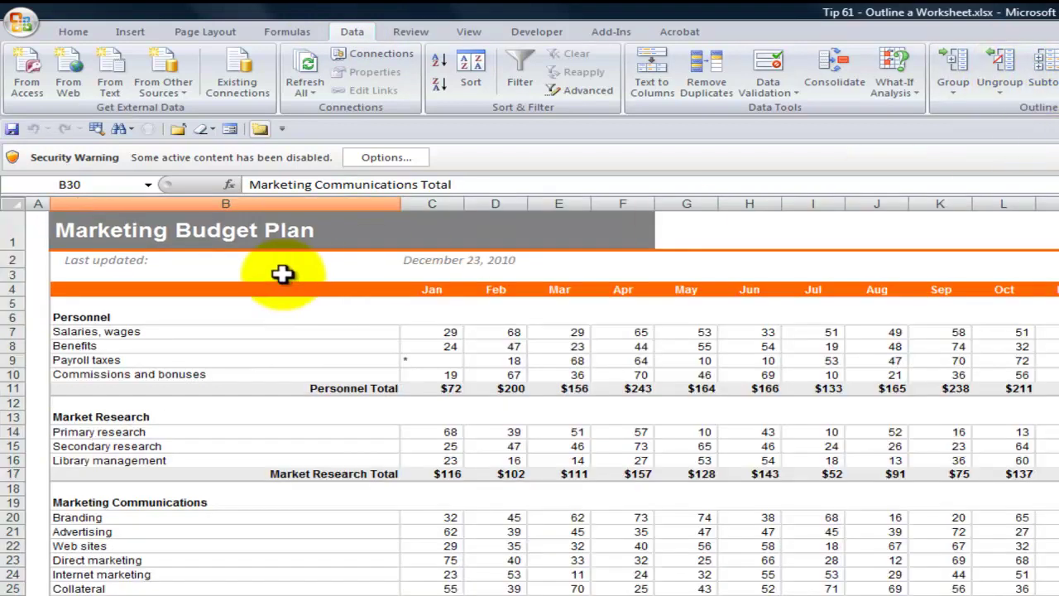
- Select all formula cells on the worksheet with Go To Special and give them a red fill
click(180, 318)
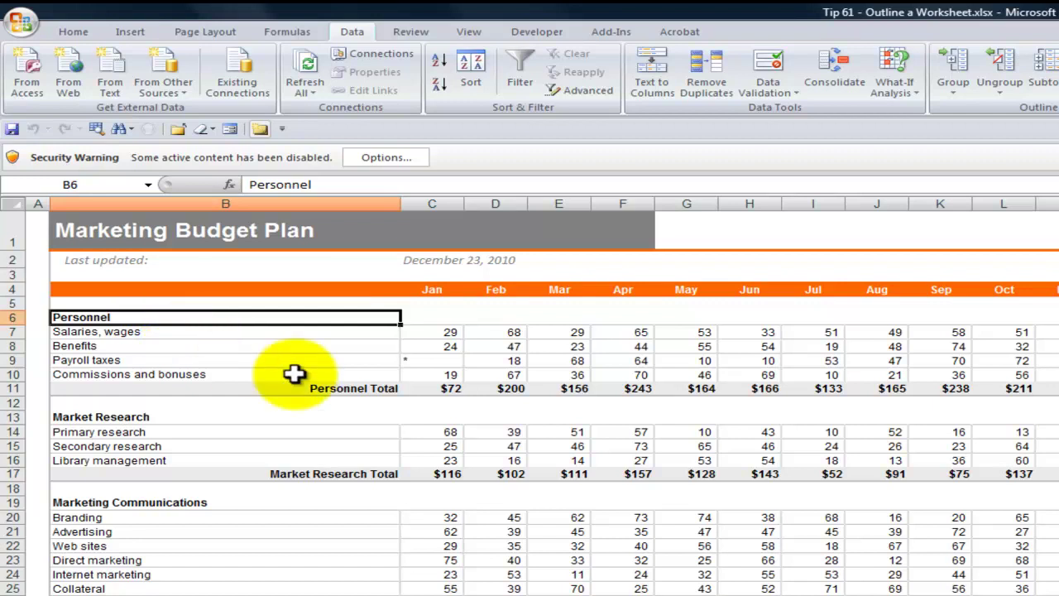
click(436, 391)
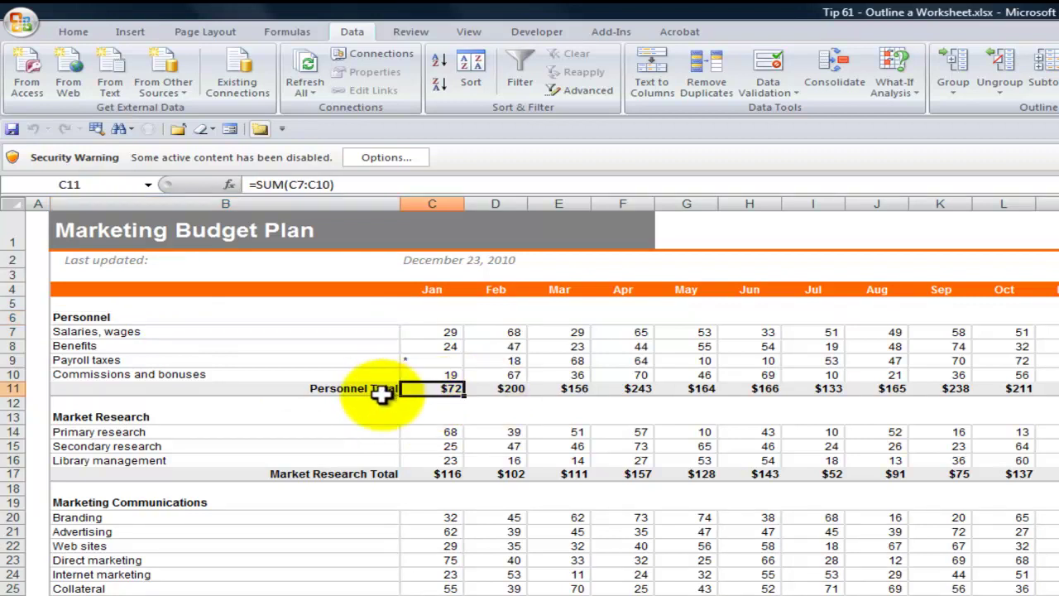
key(F5)
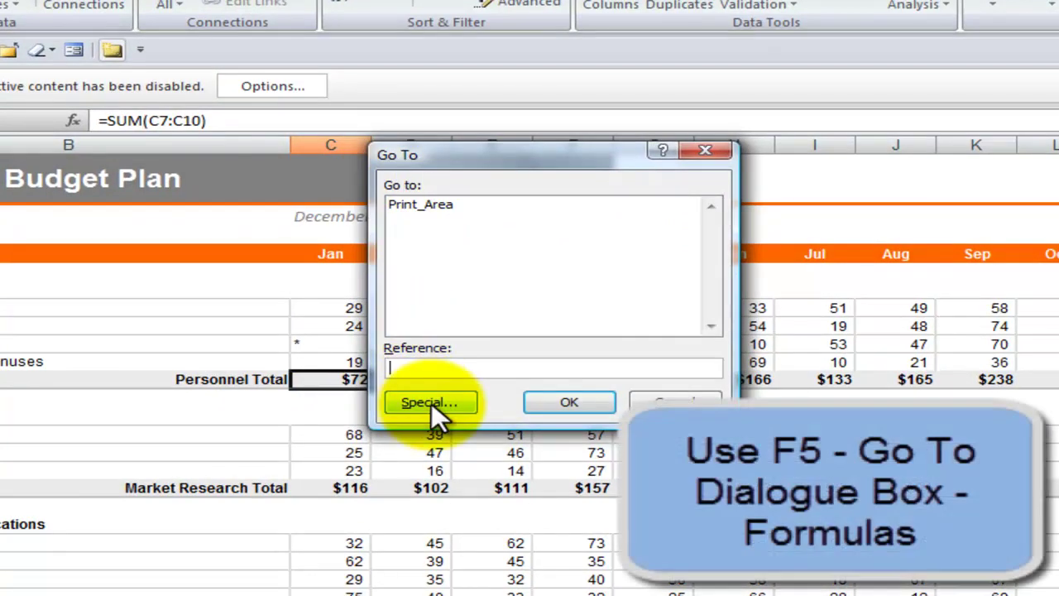
click(431, 402)
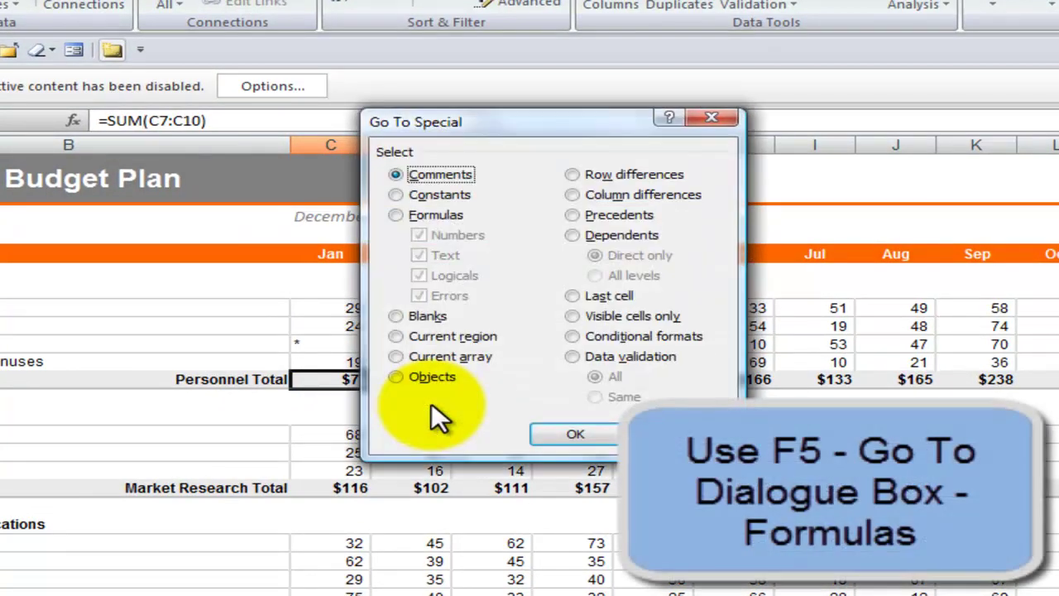
click(403, 216)
click(576, 434)
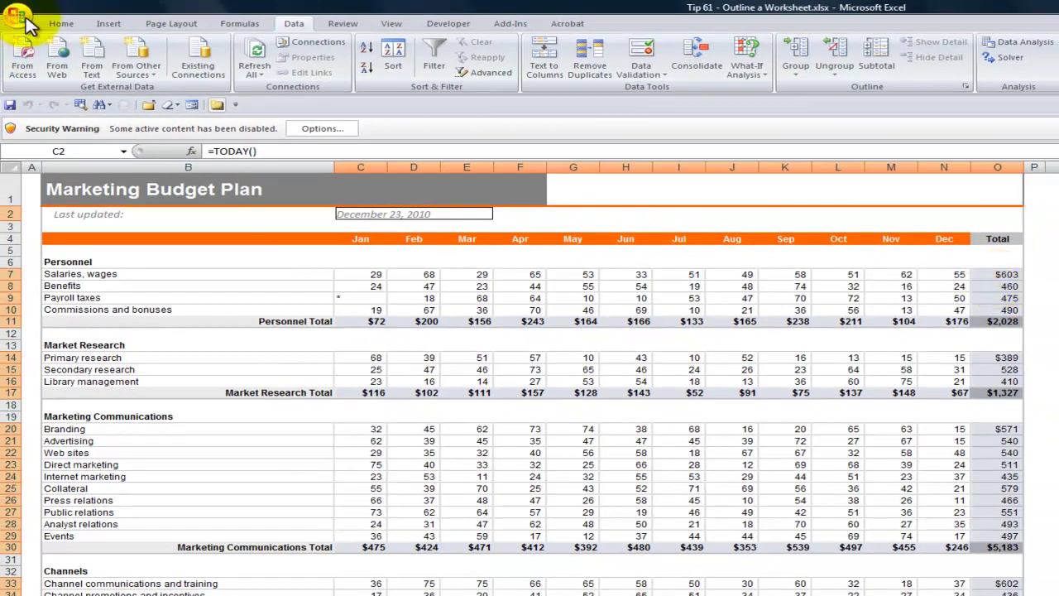
click(65, 27)
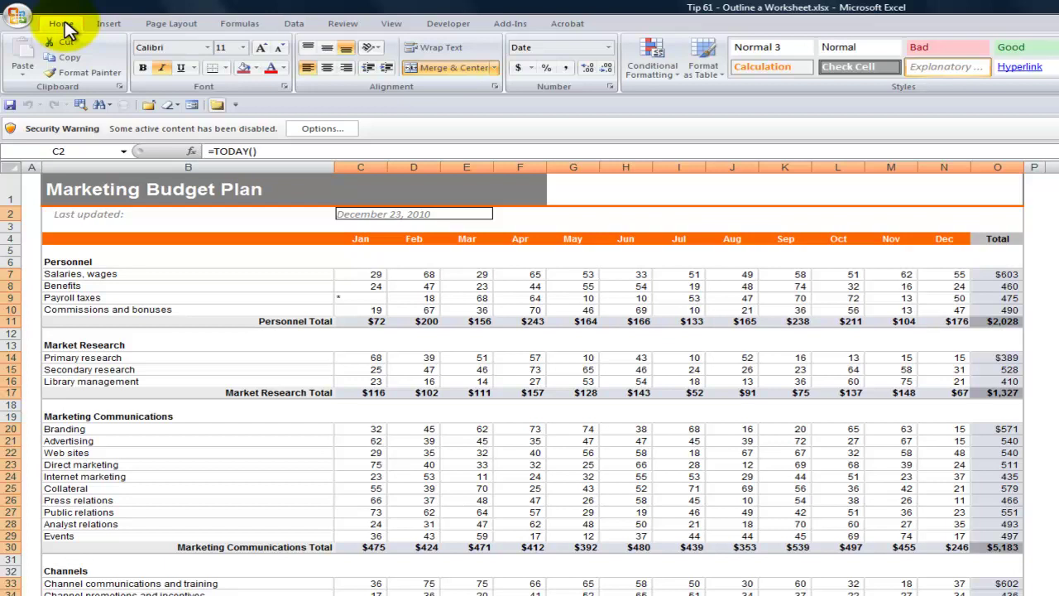
click(246, 73)
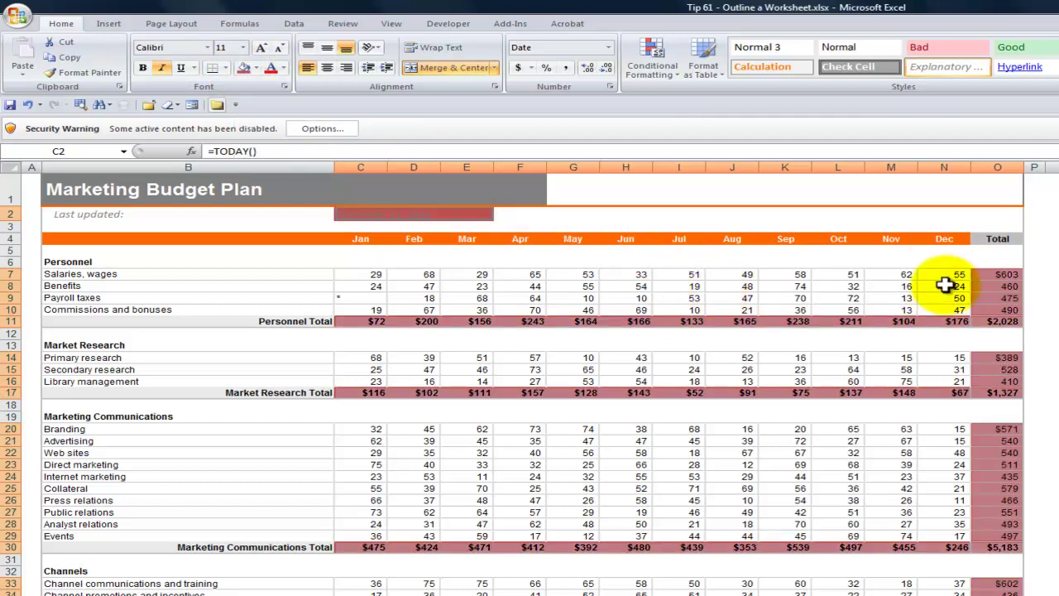
- Examine which ranges the formulas in the Salaries, wages total (O7) and the January Personnel Total (C11) add up
double_click(1011, 276)
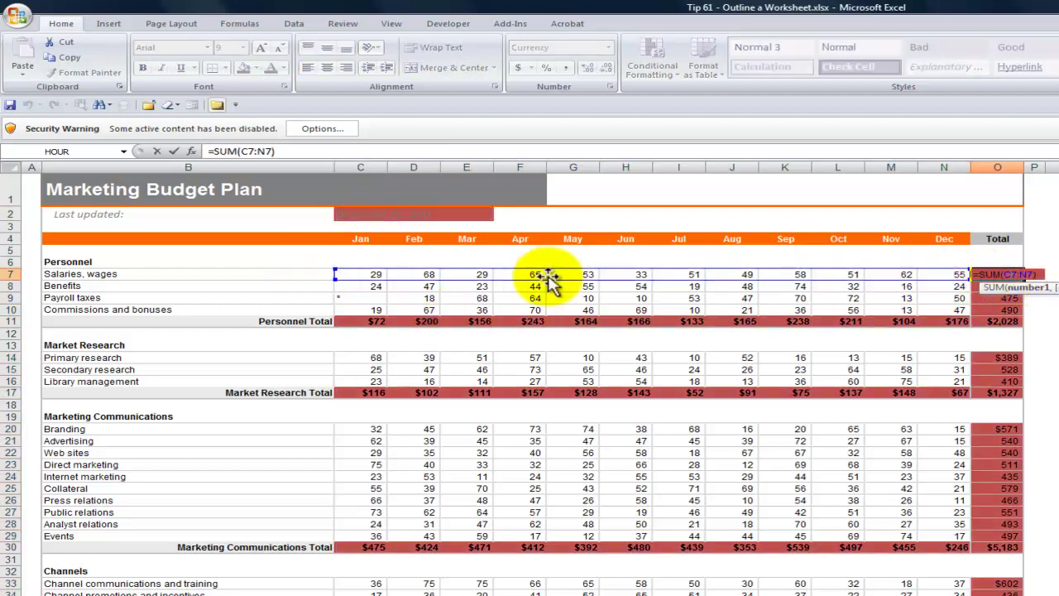
key(Escape)
double_click(362, 321)
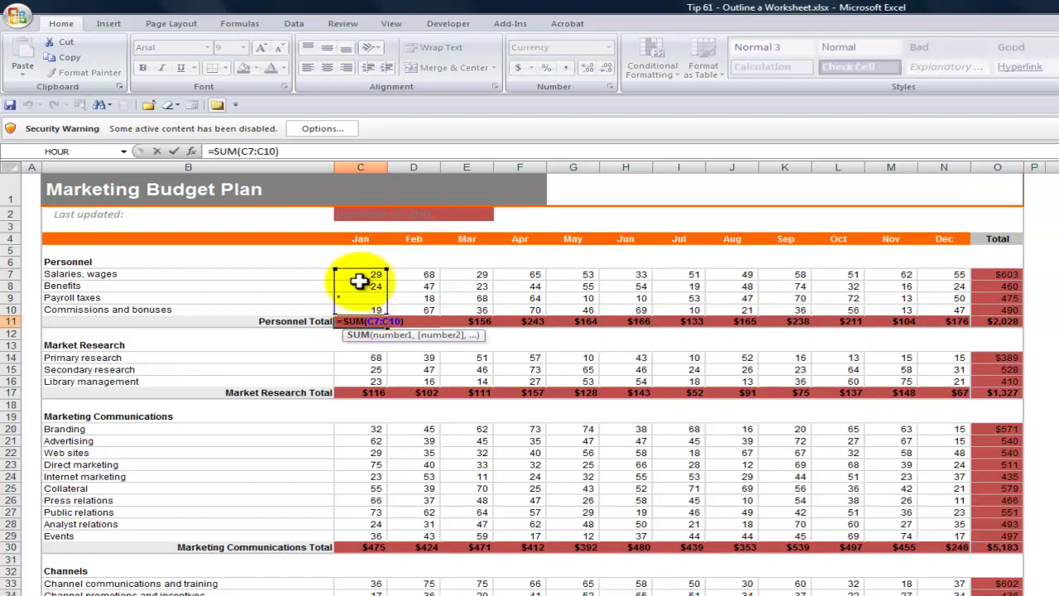
key(Escape)
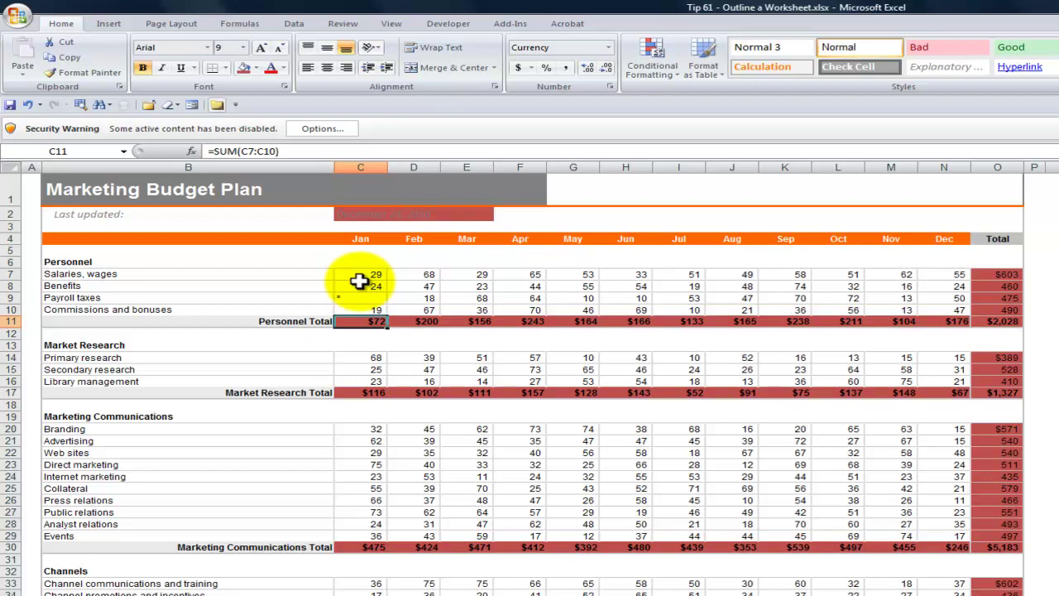
- Undo the red fill on the formula cells and select cell C8
key(ctrl+Home)
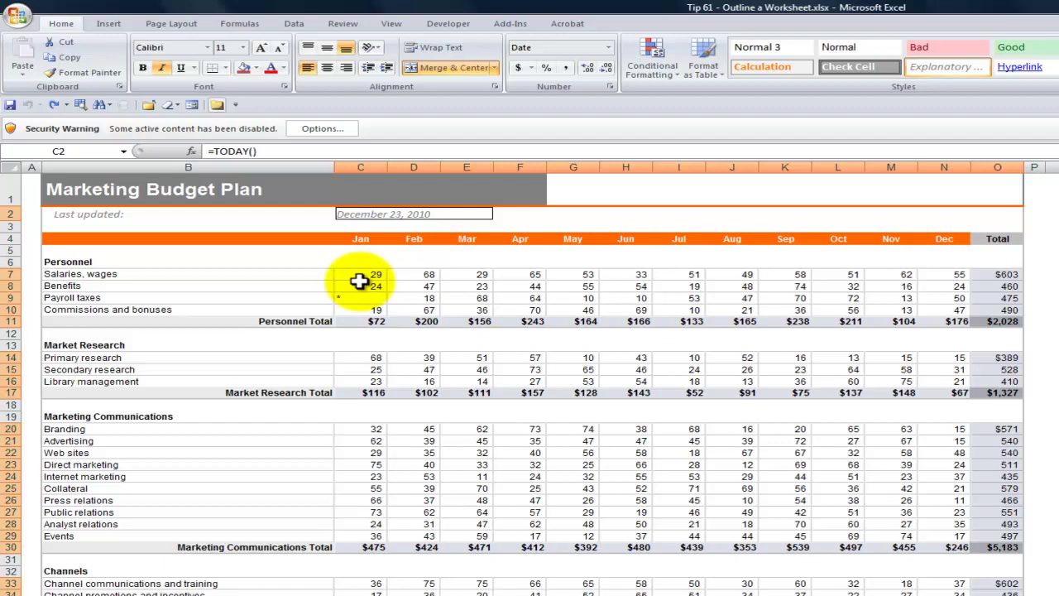
click(360, 285)
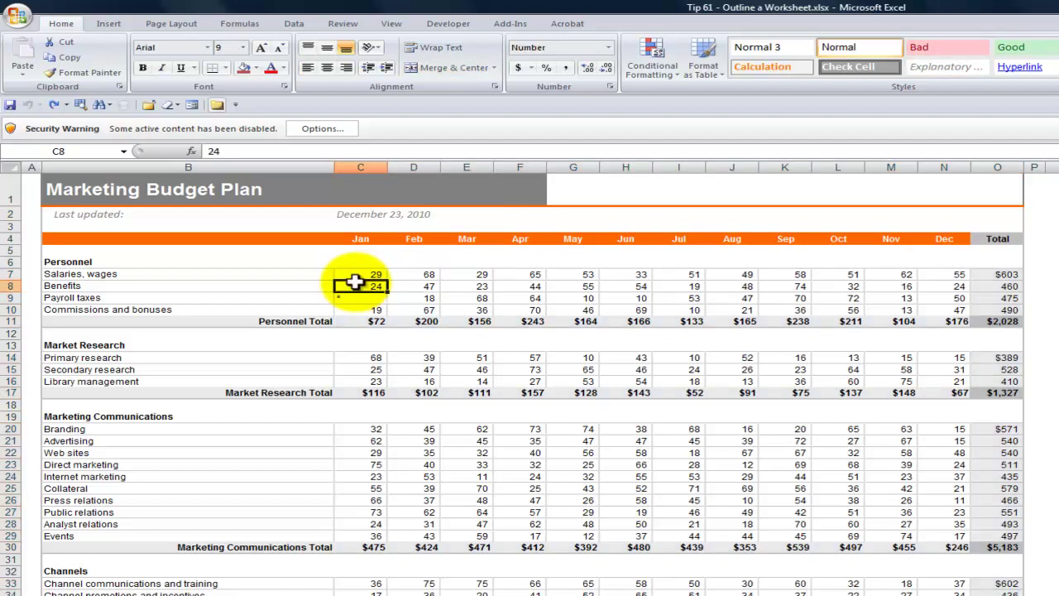
- Examine the blank separator rows 12, 31 and 18 between the budget sections, ending with all of row 18 selected
click(183, 337)
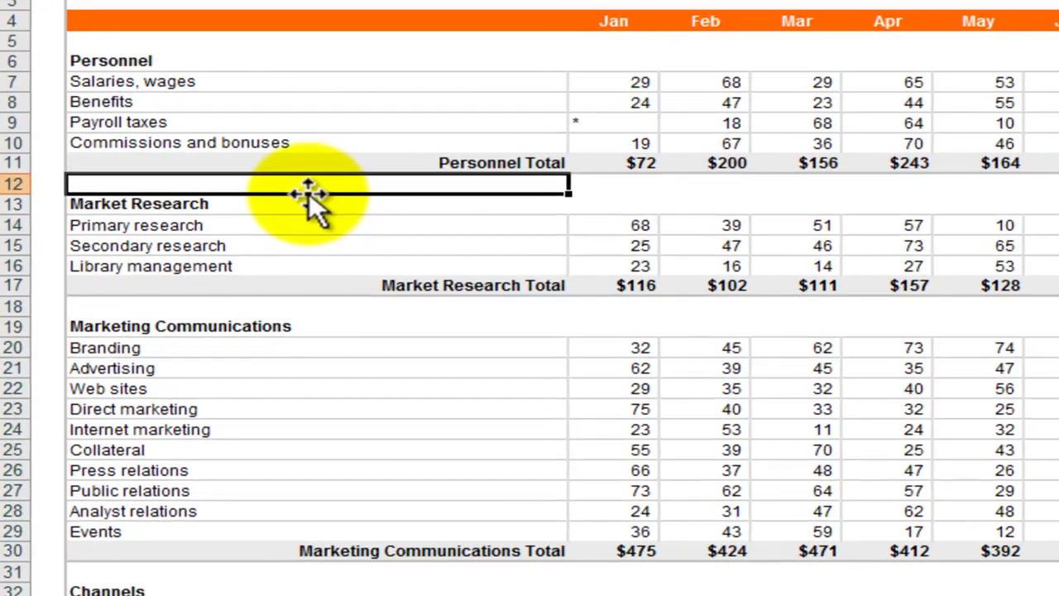
click(146, 571)
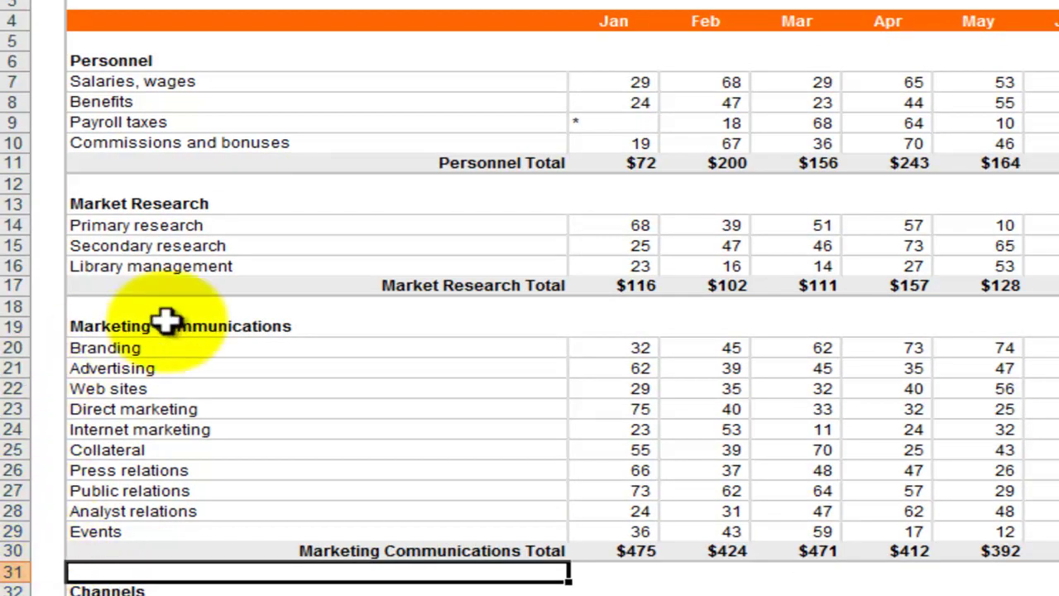
click(135, 304)
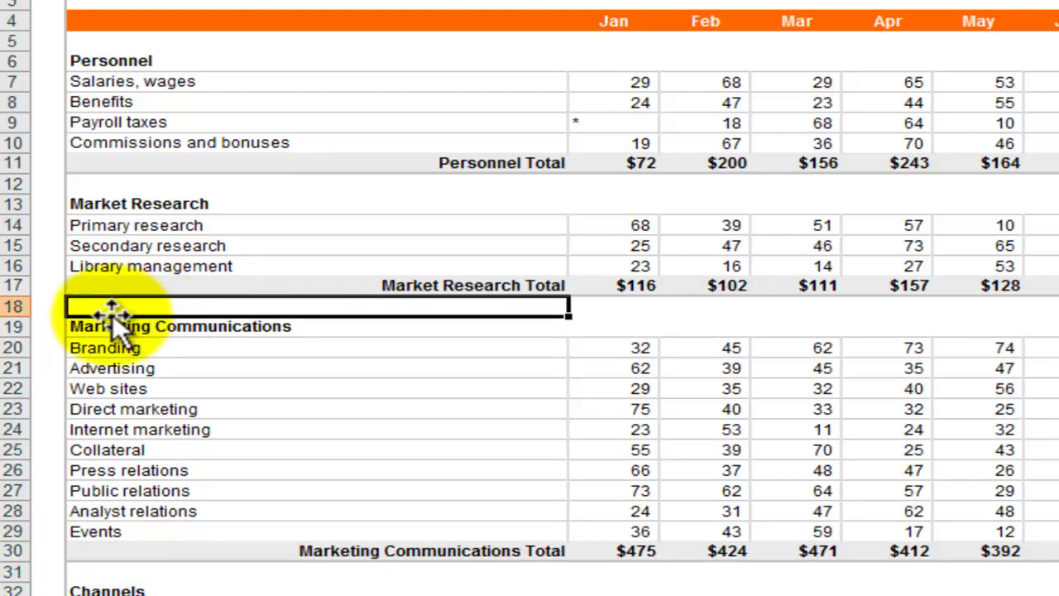
click(5, 307)
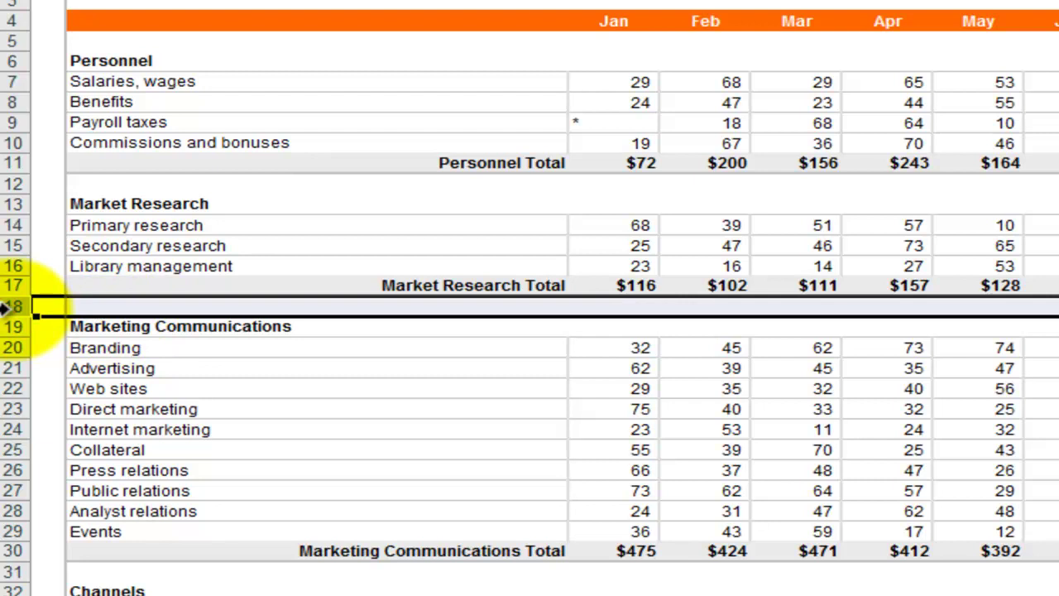
- Examine the Market Research Total row and the January cells C14 and C17 that belong to it
click(5, 286)
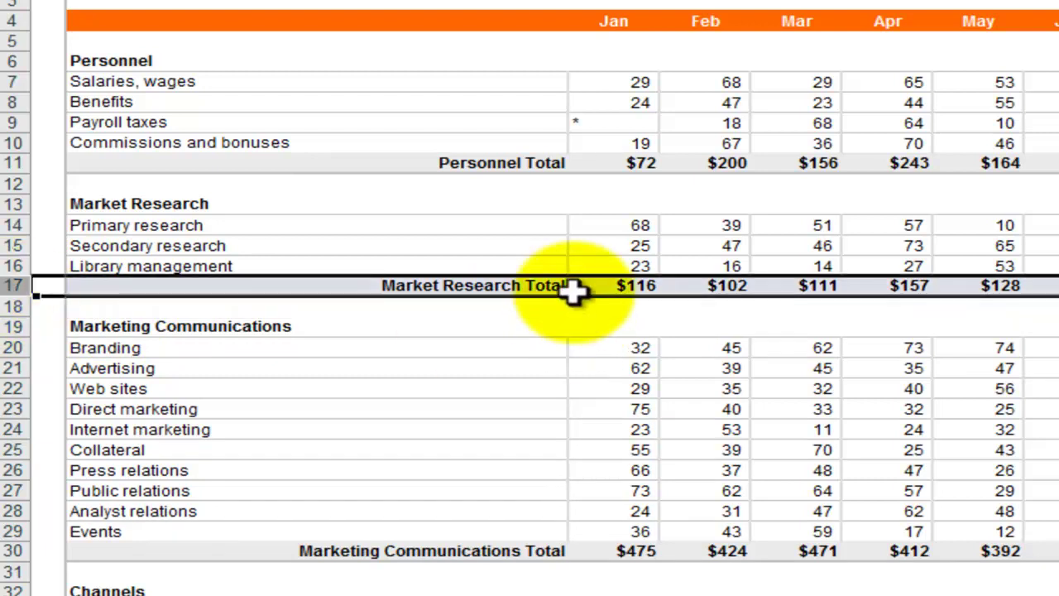
key(ctrl+z)
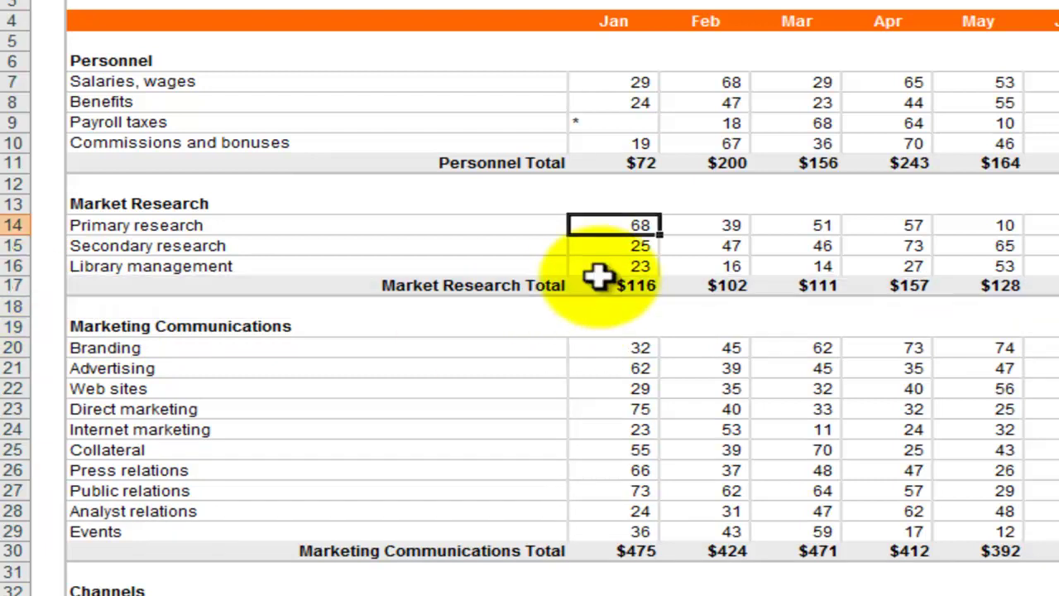
click(599, 279)
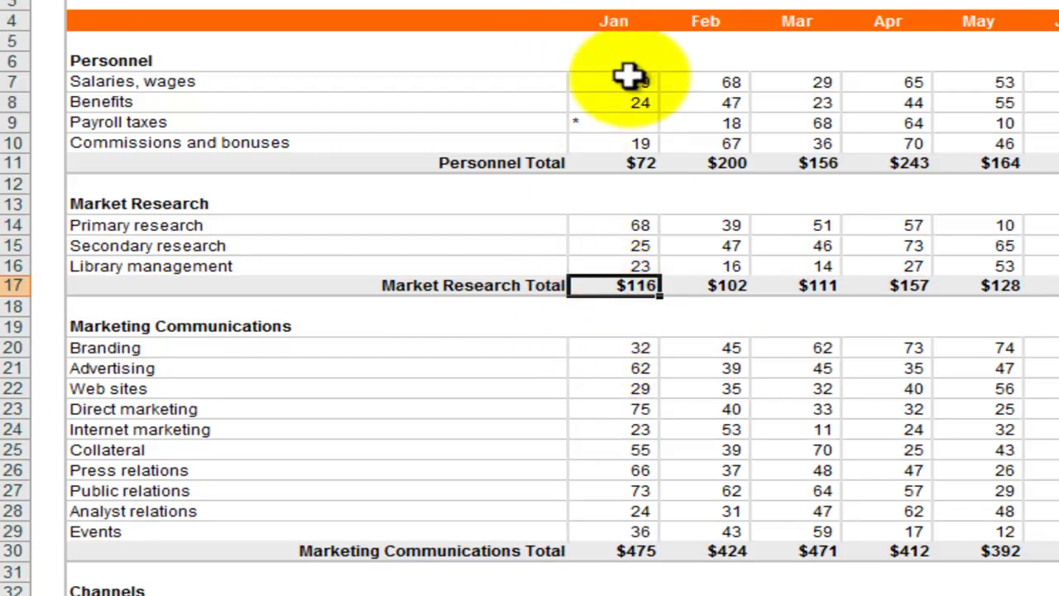
- Apply an automatic outline to the worksheet with cell D8 in the budget data selected
click(666, 108)
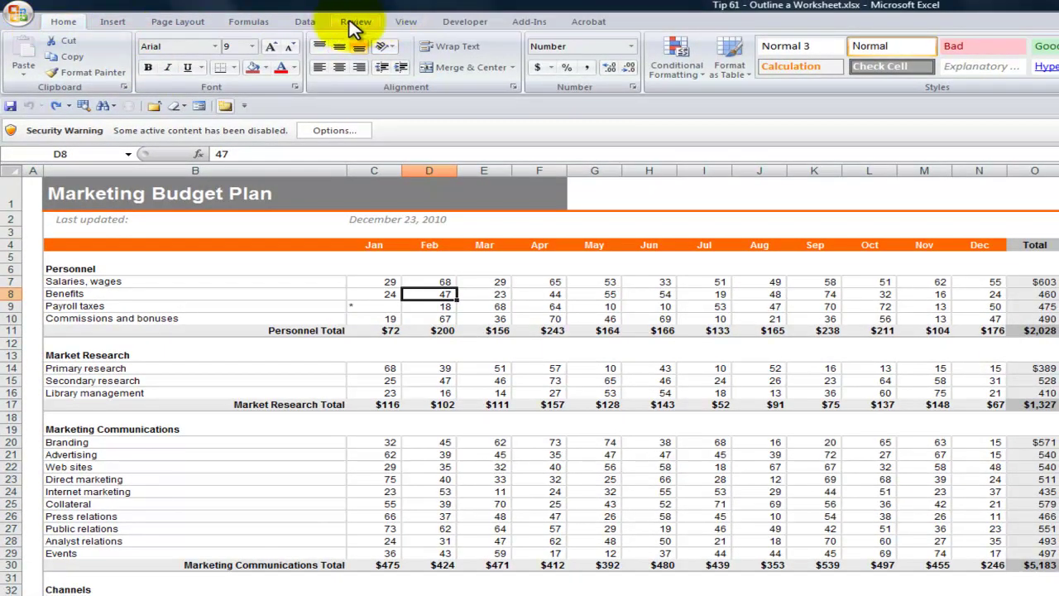
click(306, 25)
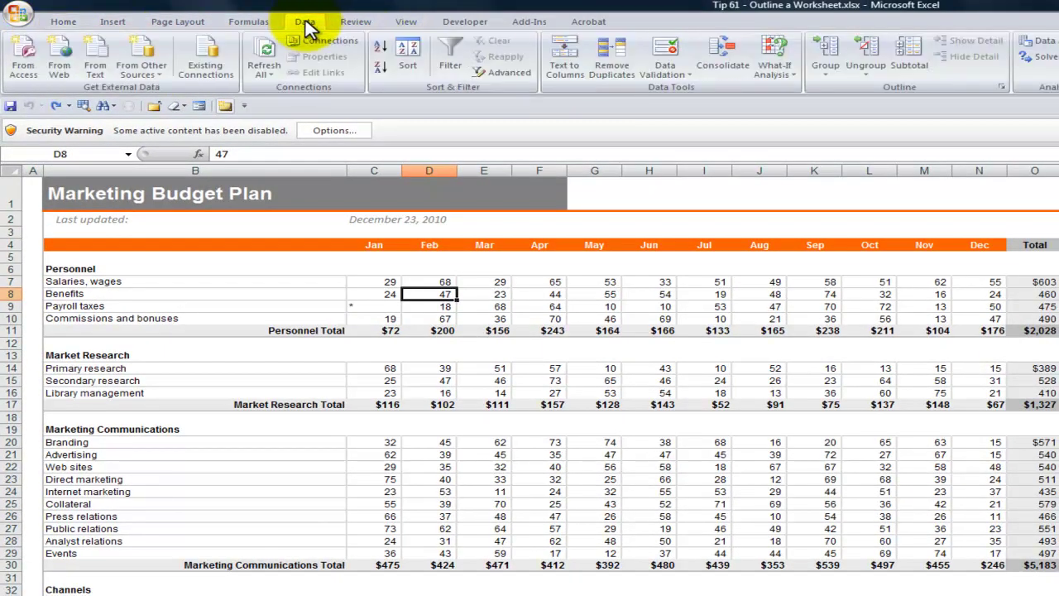
click(827, 75)
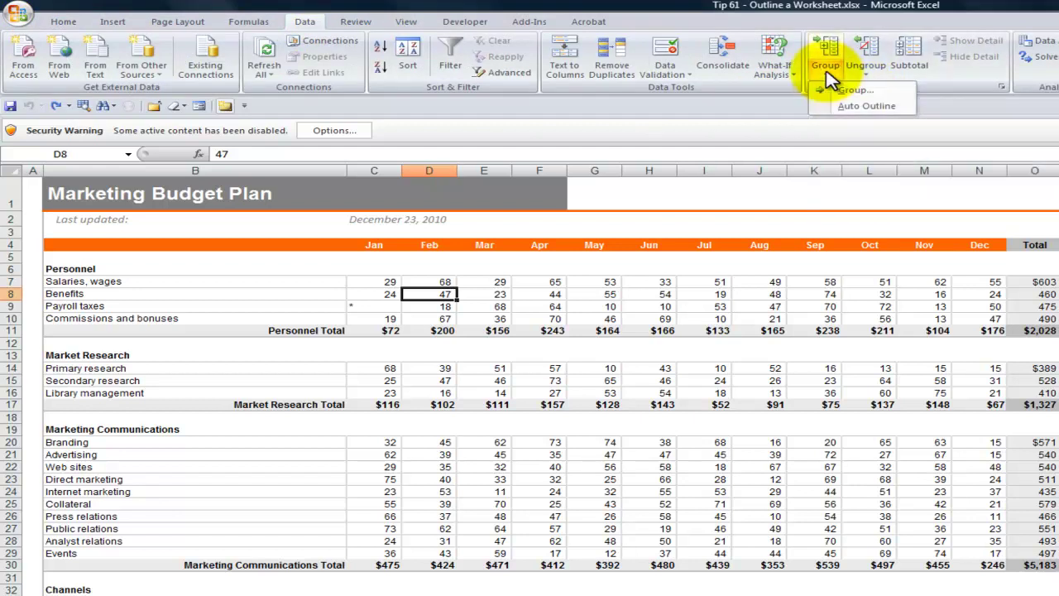
click(858, 107)
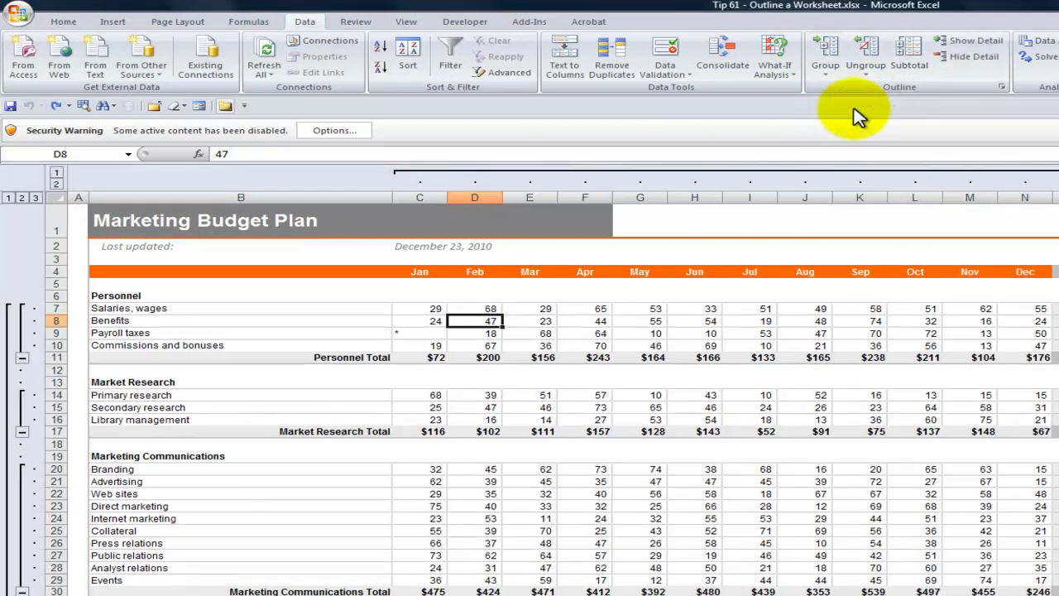
- Collapse and re-expand the Personnel detail rows in the outline, finishing with the Personnel and Channels groups collapsed
click(23, 359)
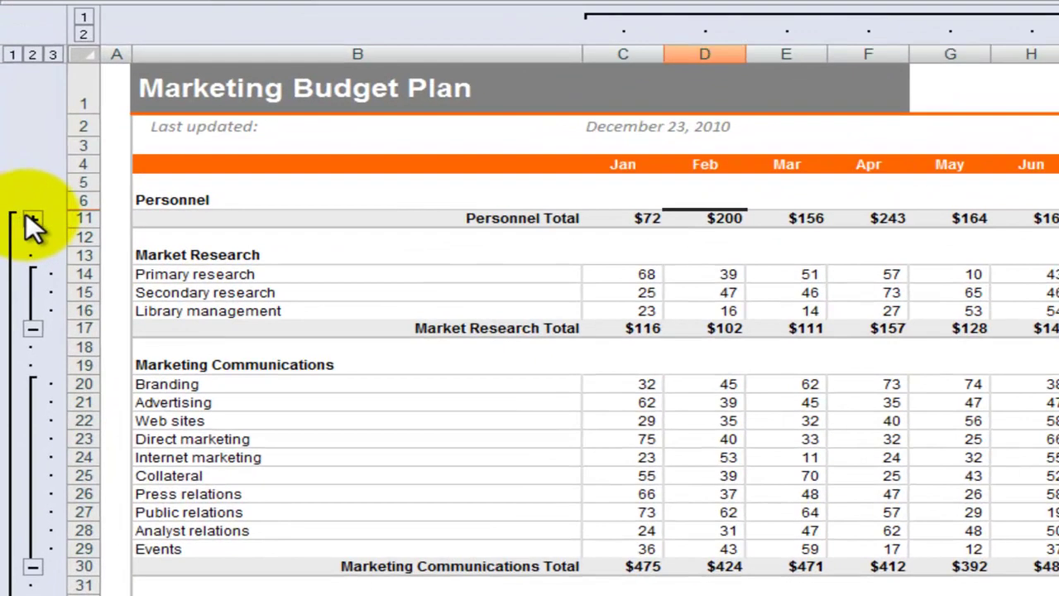
click(23, 308)
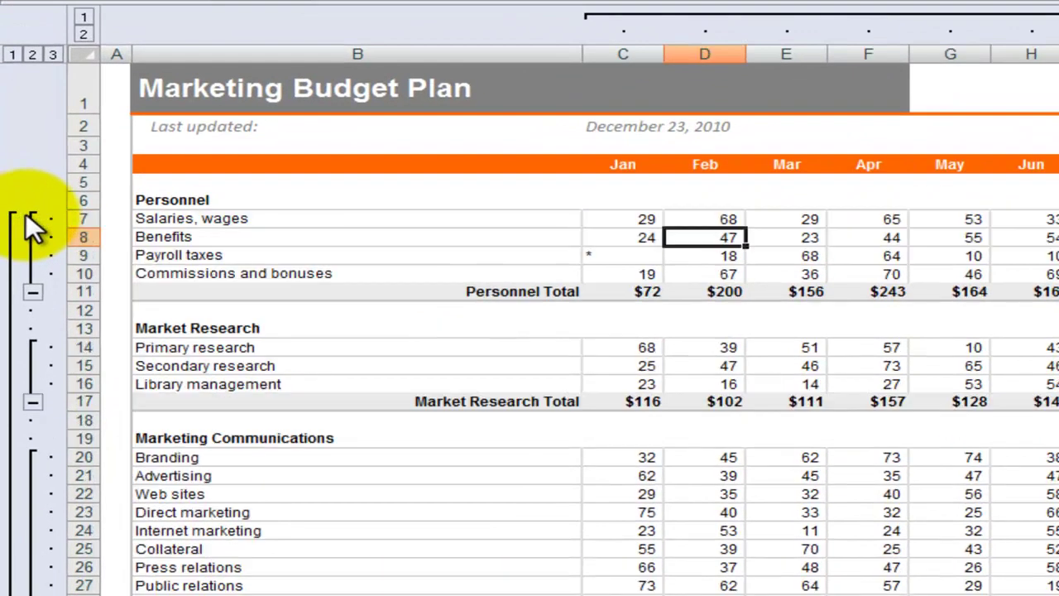
click(28, 290)
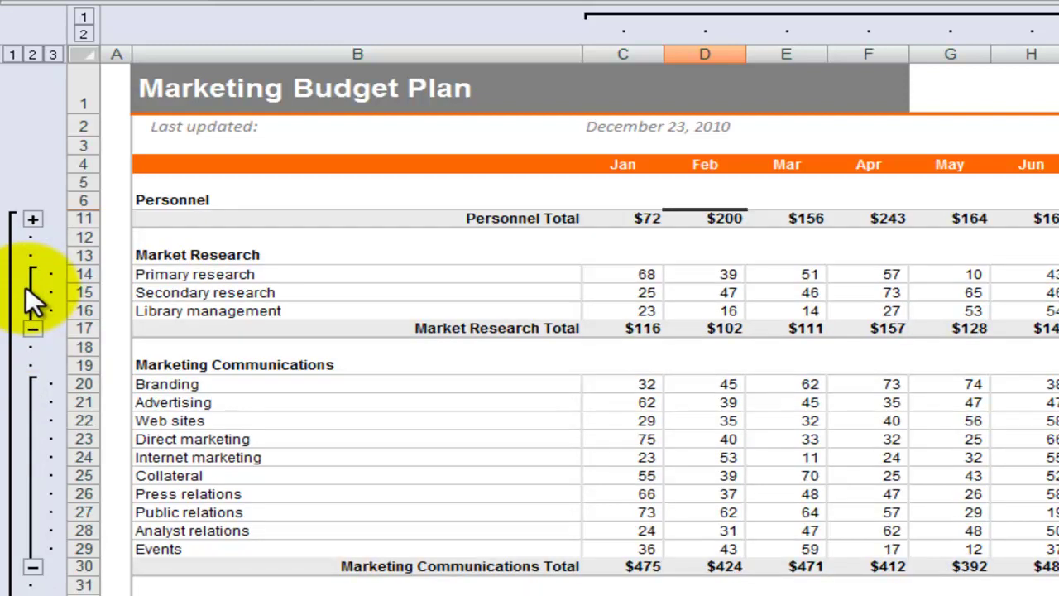
click(33, 219)
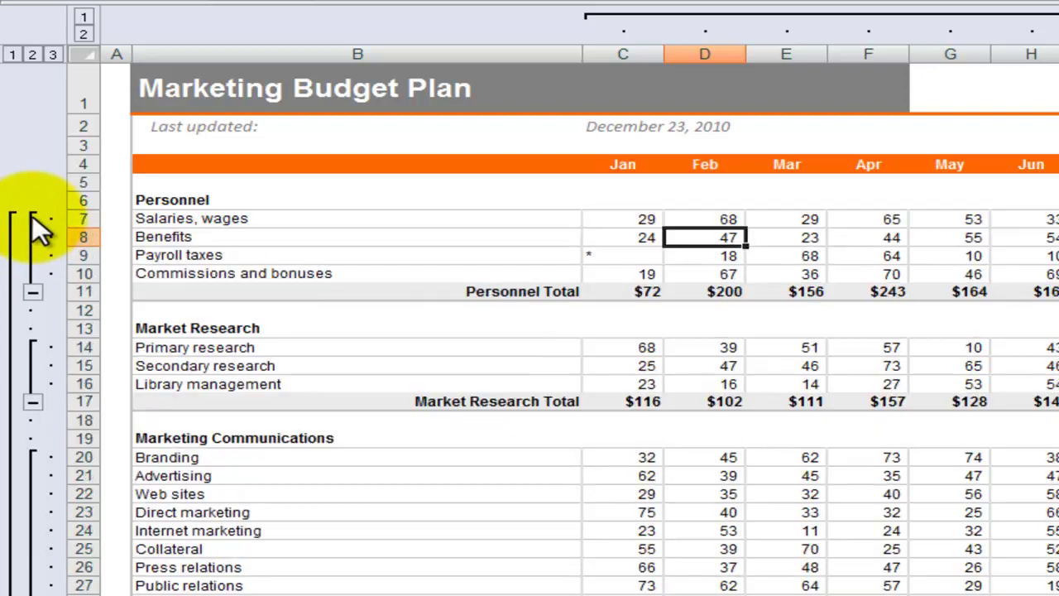
click(33, 289)
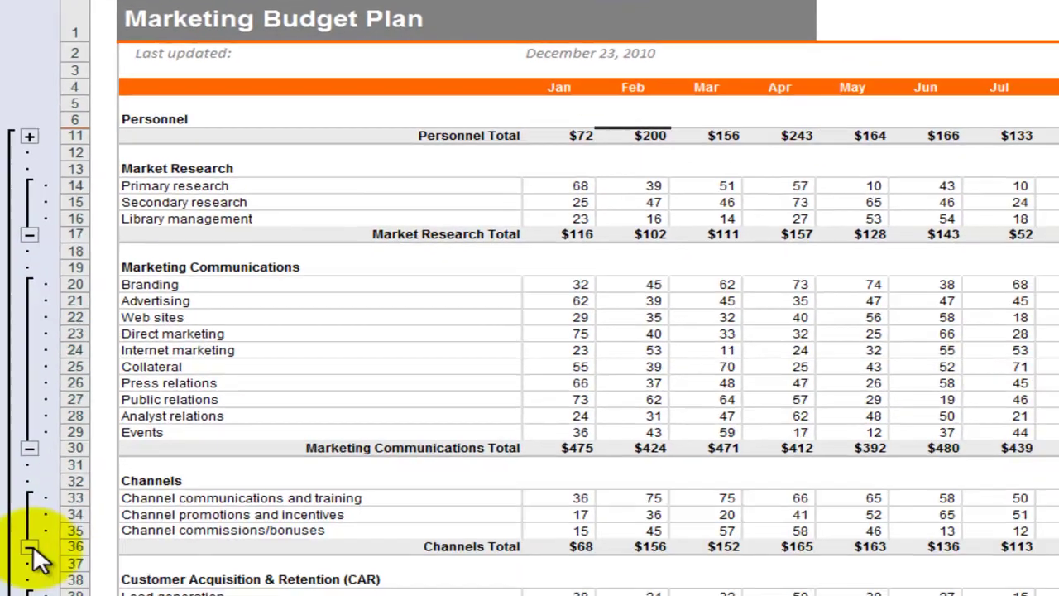
click(28, 547)
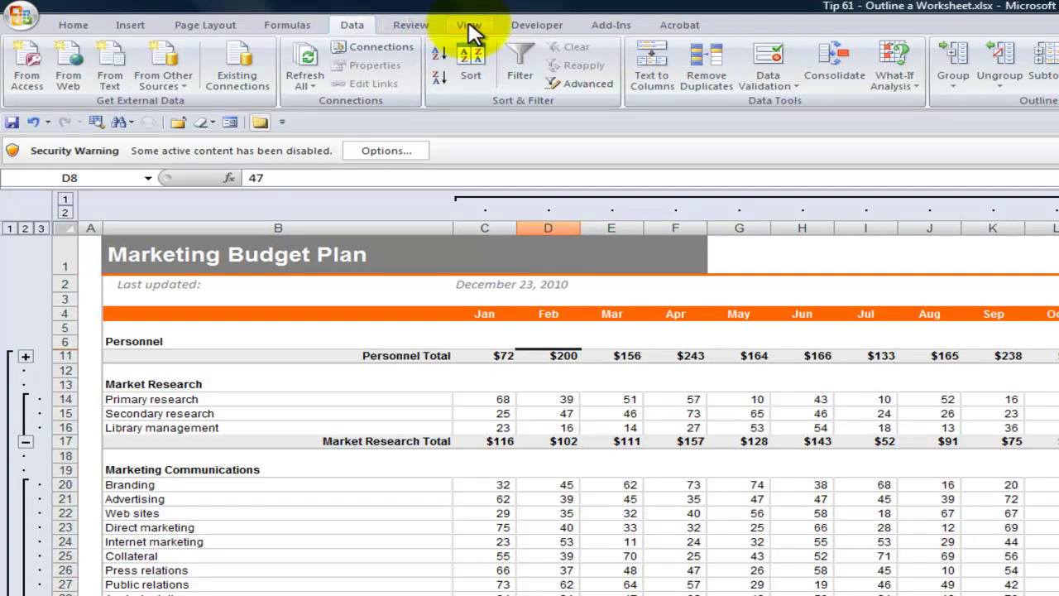
- Save the collapsed outline as a custom view named with a first name, including print settings and hidden rows, columns and filter settings
click(467, 25)
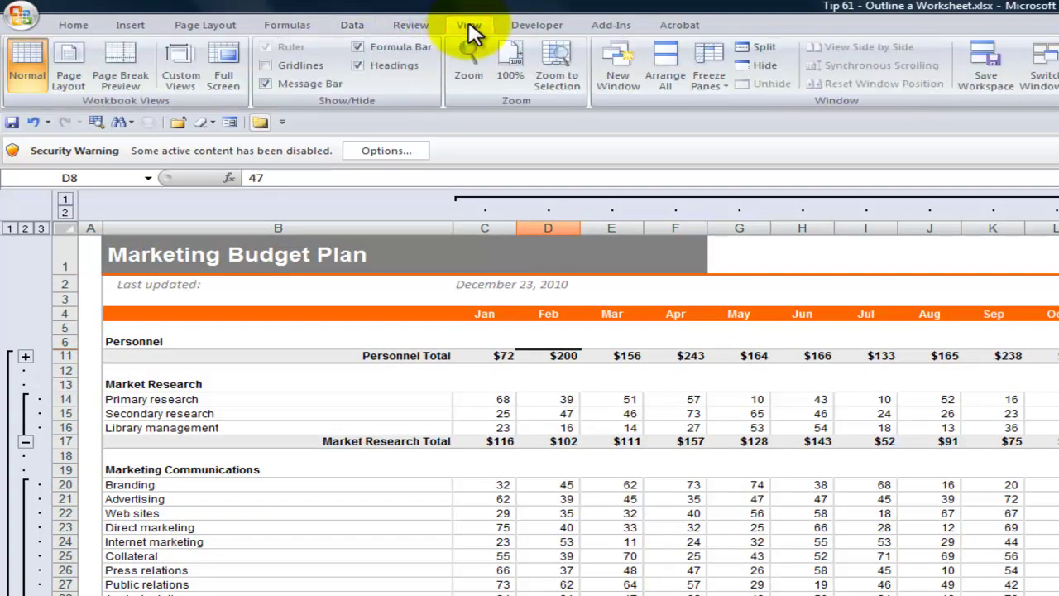
click(187, 74)
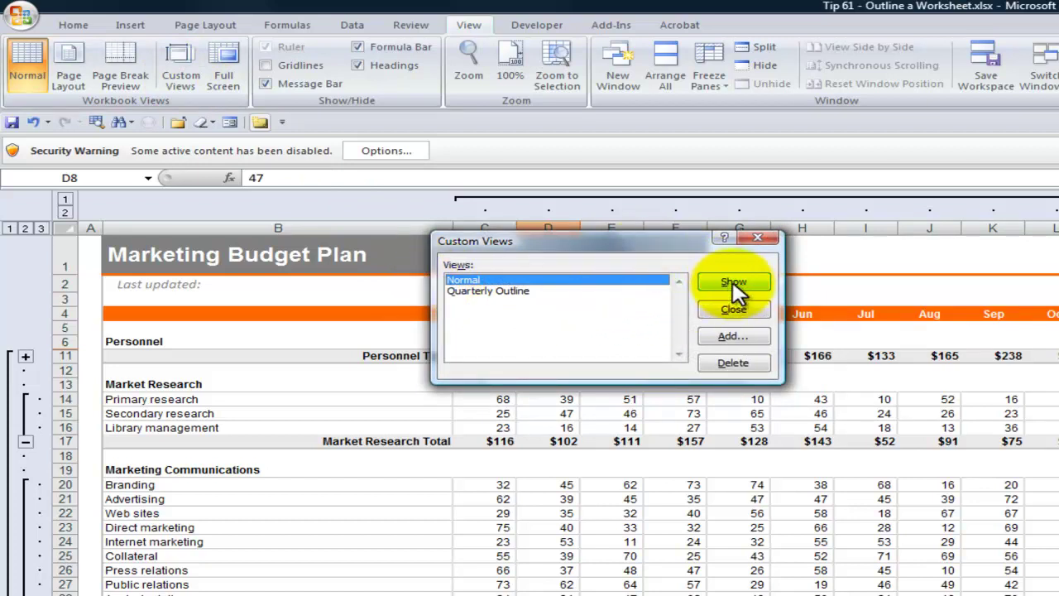
click(741, 336)
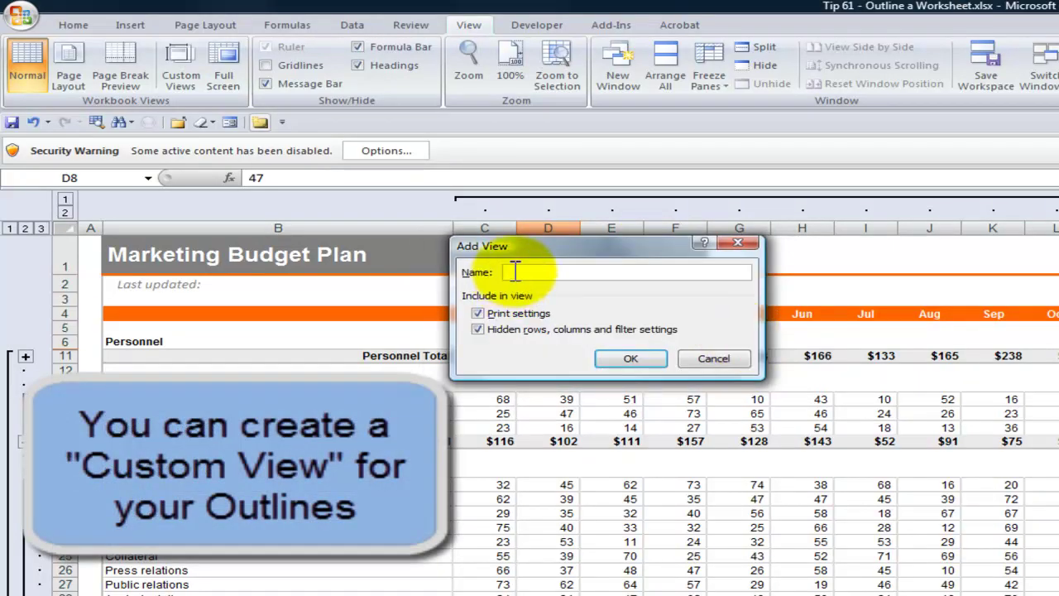
text(Danny)
key(Return)
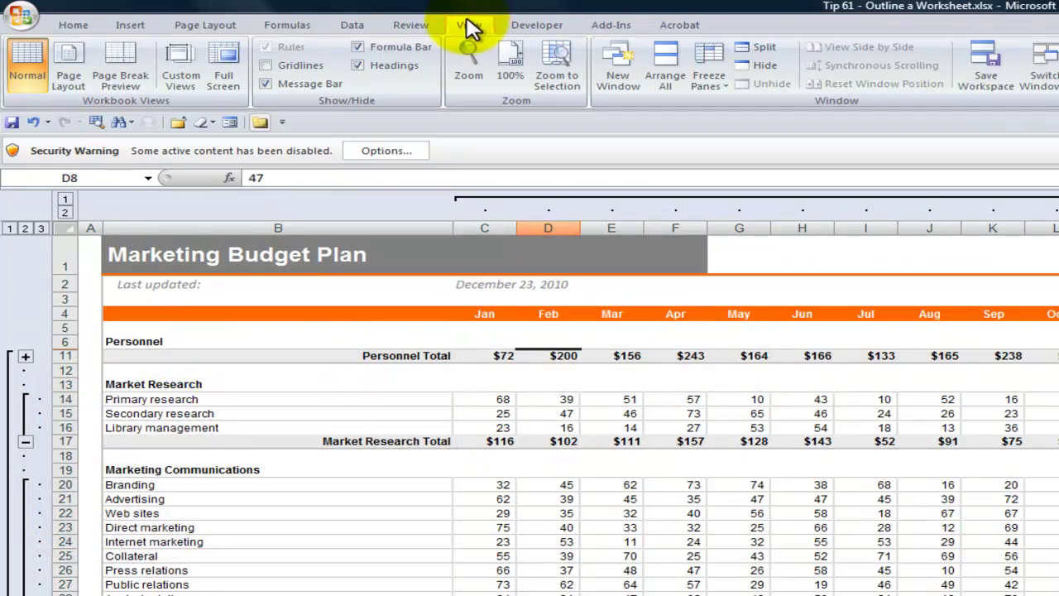
- Show the Normal custom view and return to the custom view saved for the collapsed outline
click(182, 68)
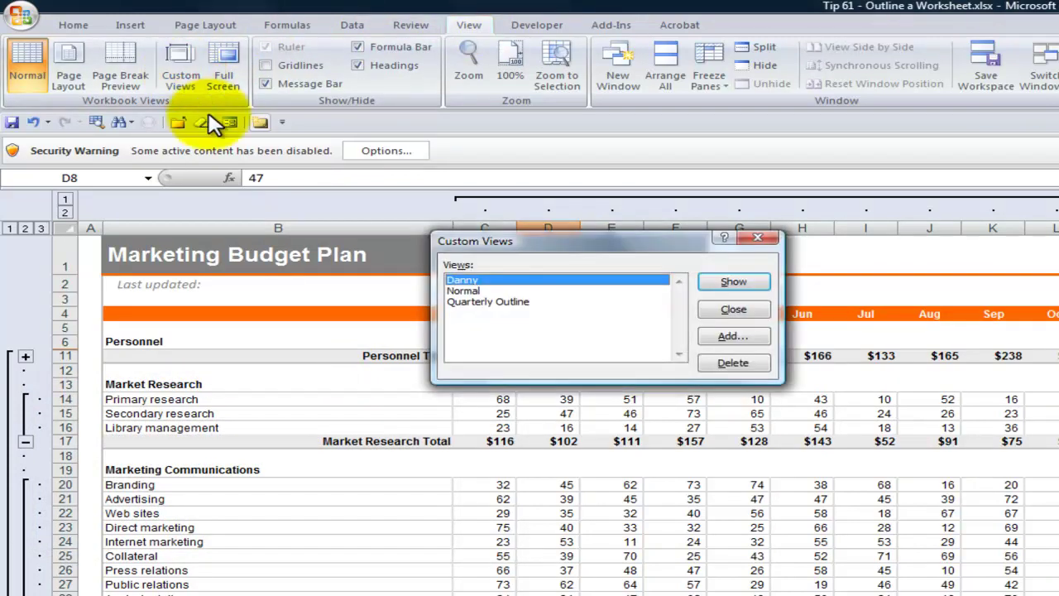
click(476, 292)
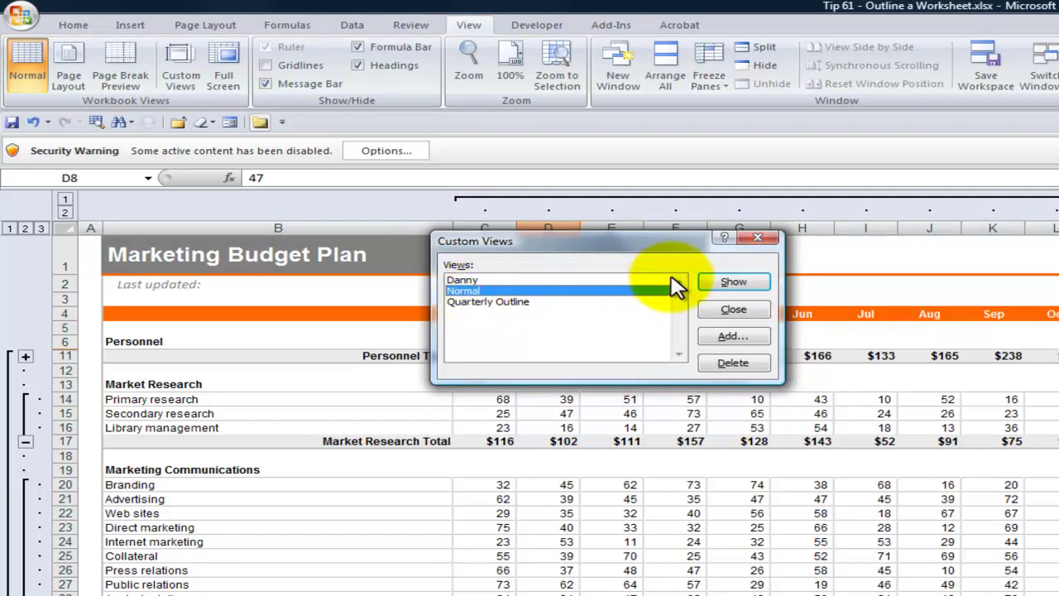
click(728, 281)
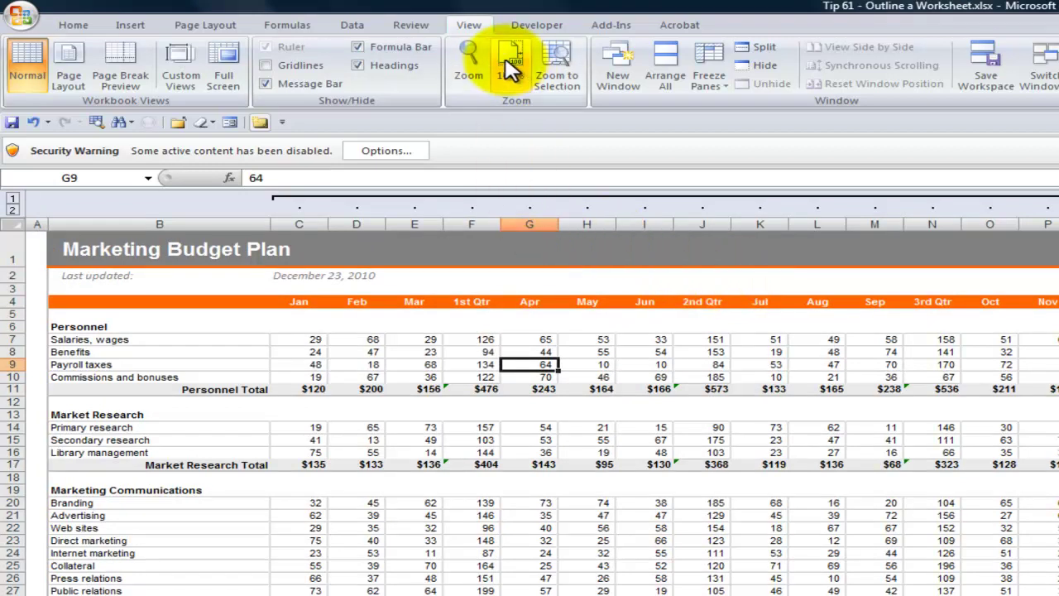
click(180, 73)
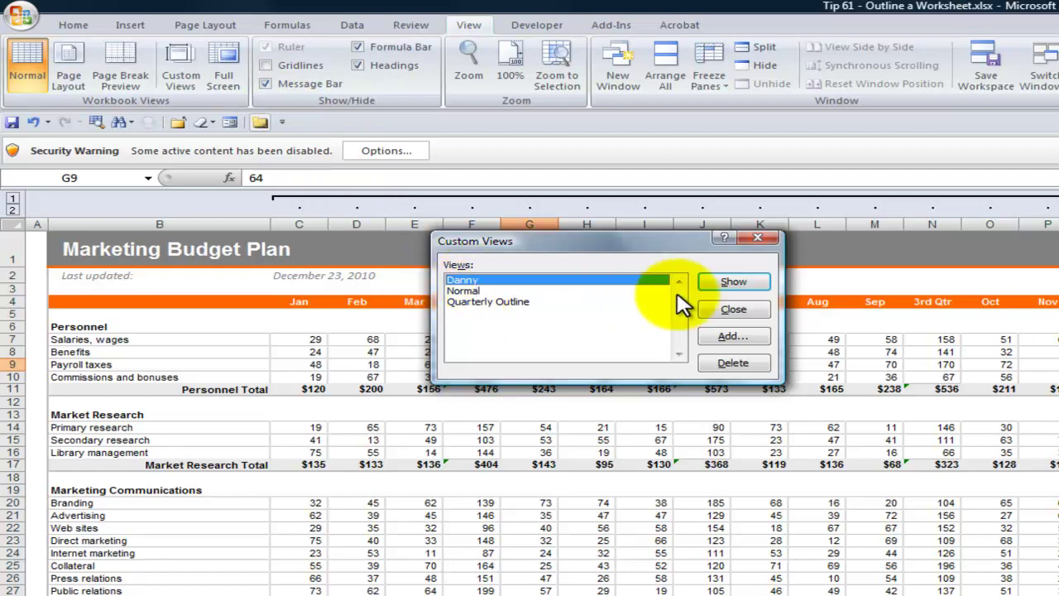
click(756, 281)
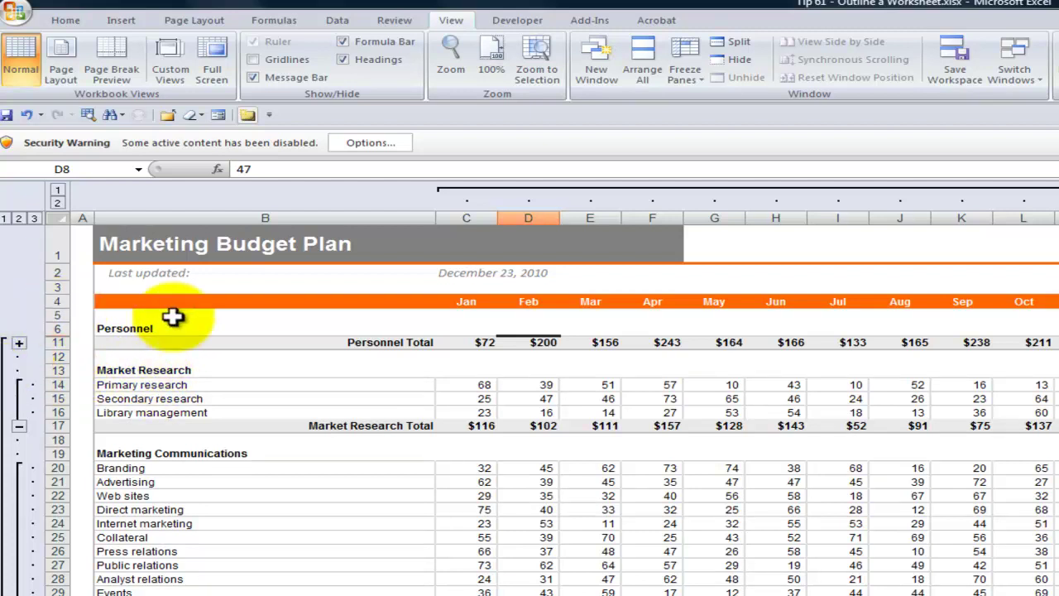
- Select the Market Research heading in B13 and toggle the outline symbols off, on and off again
click(184, 368)
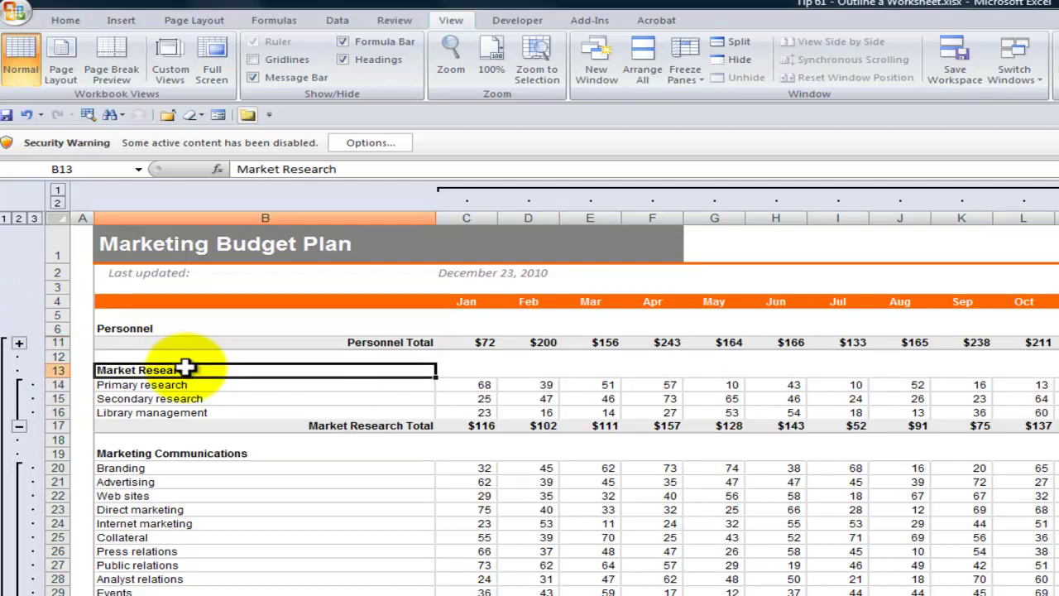
key(ctrl+8)
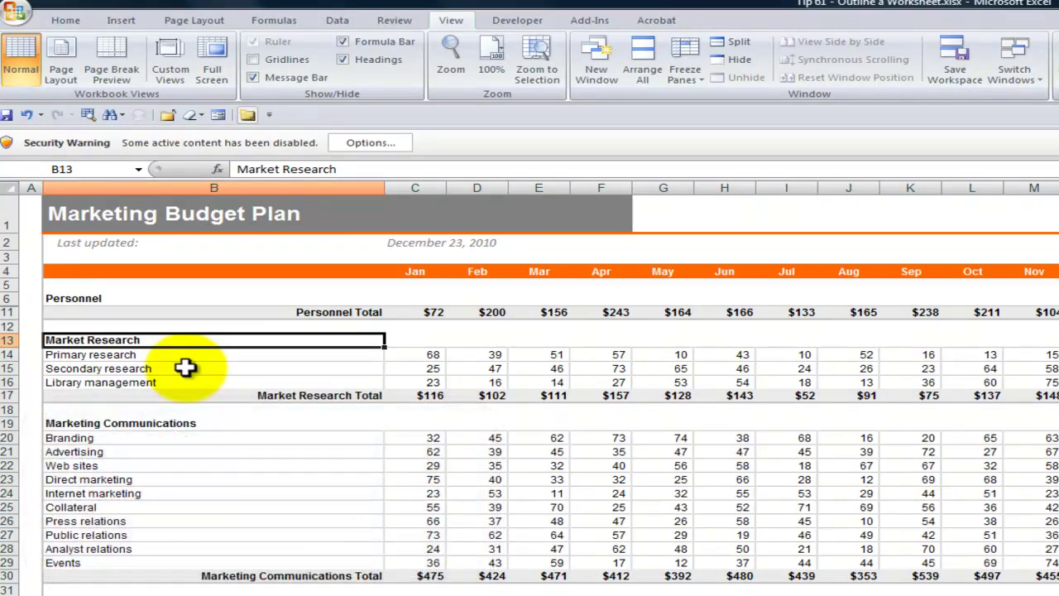
key(ctrl+8)
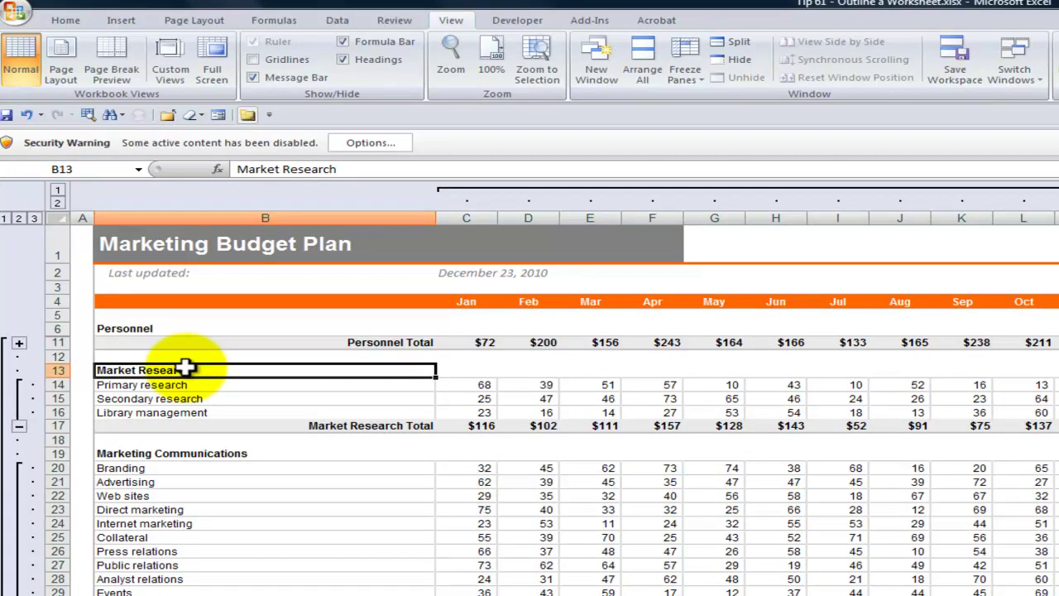
key(ctrl+8)
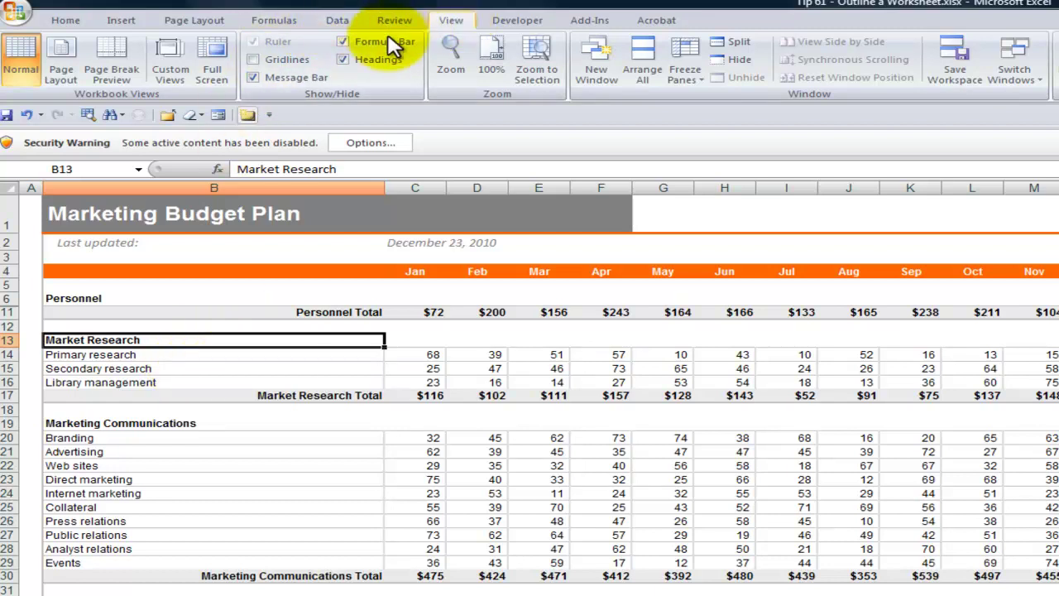
- Show the Quarterly Outline custom view from the saved custom views
click(168, 67)
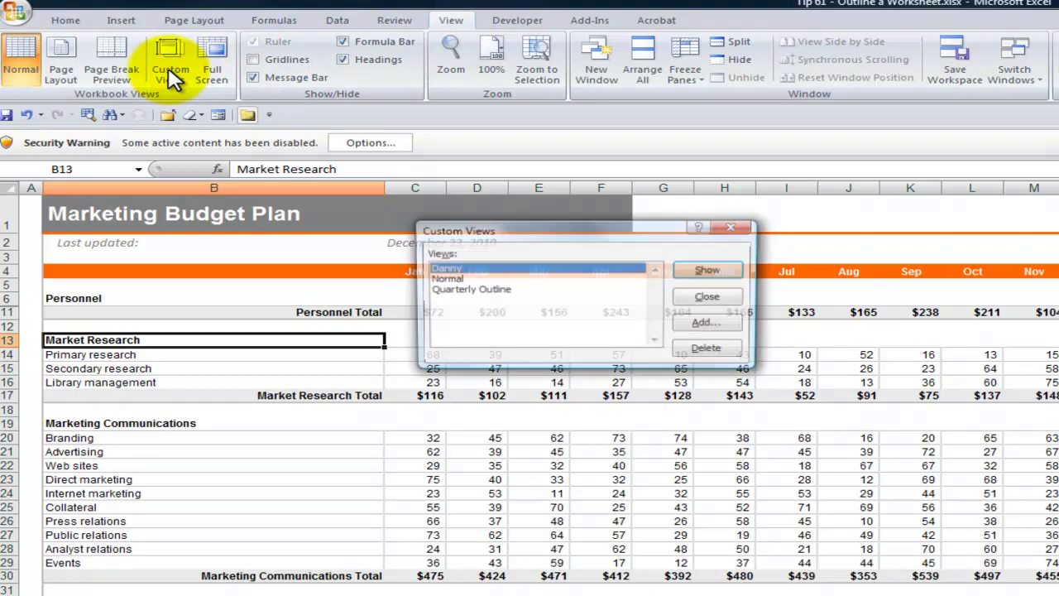
click(451, 279)
click(476, 291)
click(697, 272)
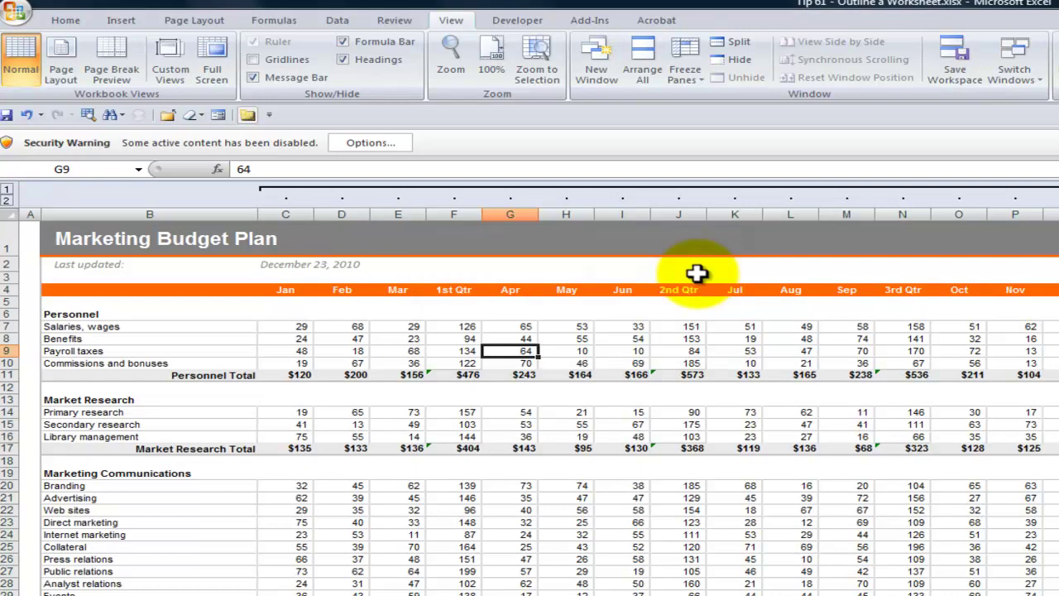